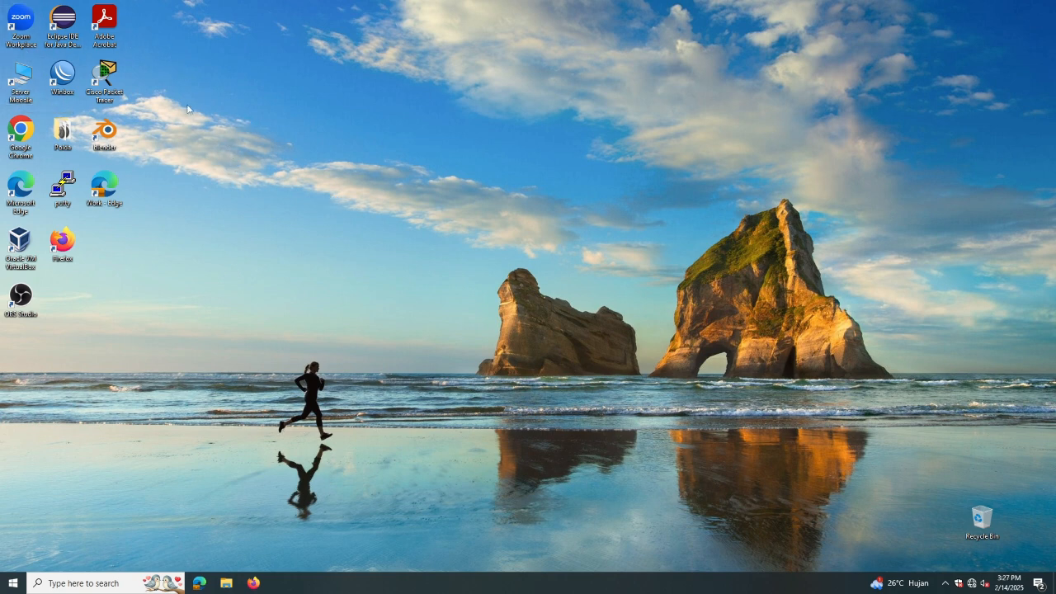
Launch WinBox from the desktop shortcut to discover the RB951Ui-2HnD router at 10.3.3.1
{"action": "double_click", "coordinate": [61, 79]}
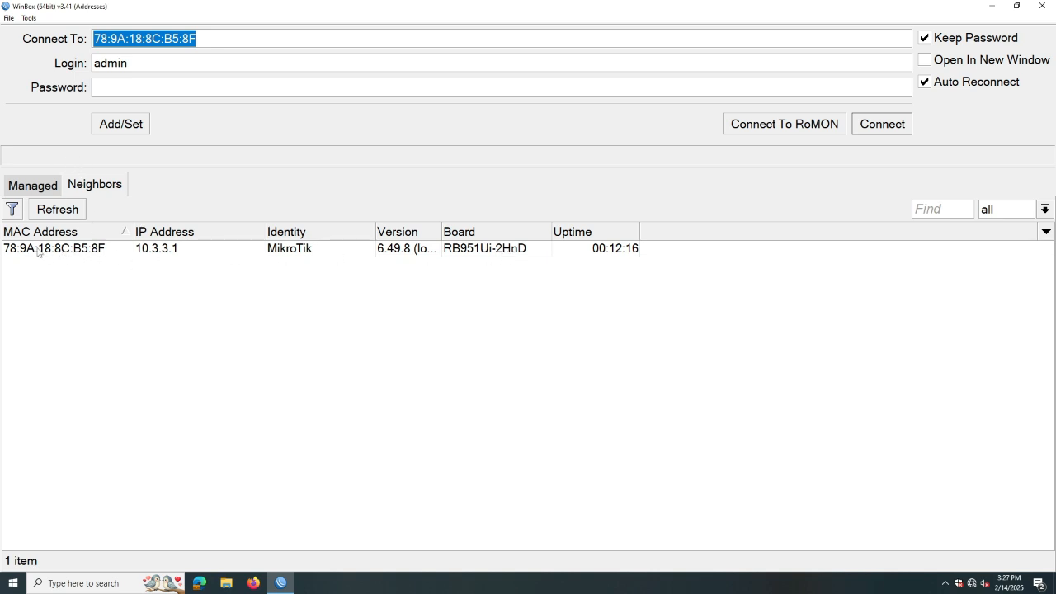
Connect to router 78:9A:18:8C:B5:8F as admin and dismiss the Change Password Now prompt
{"action": "left_click", "coordinate": [38, 251]}
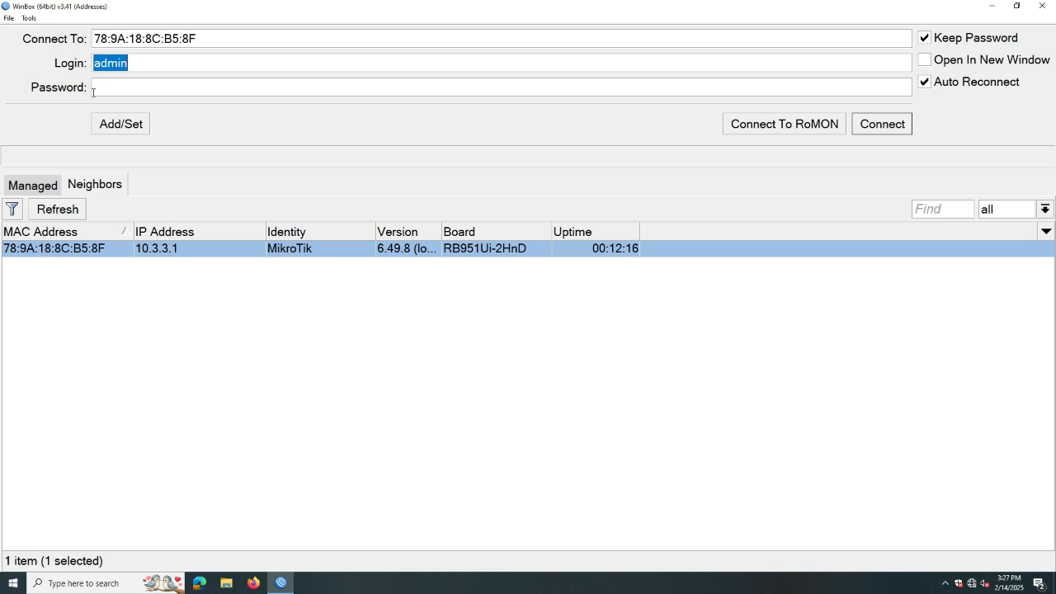
{"action": "left_click", "coordinate": [887, 126]}
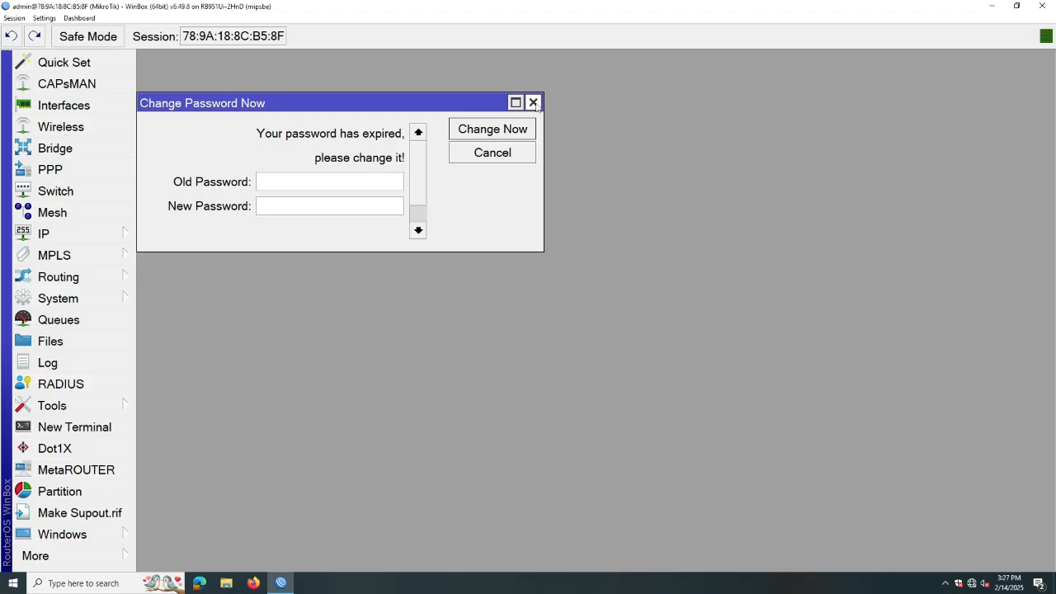
{"action": "left_click", "coordinate": [534, 103]}
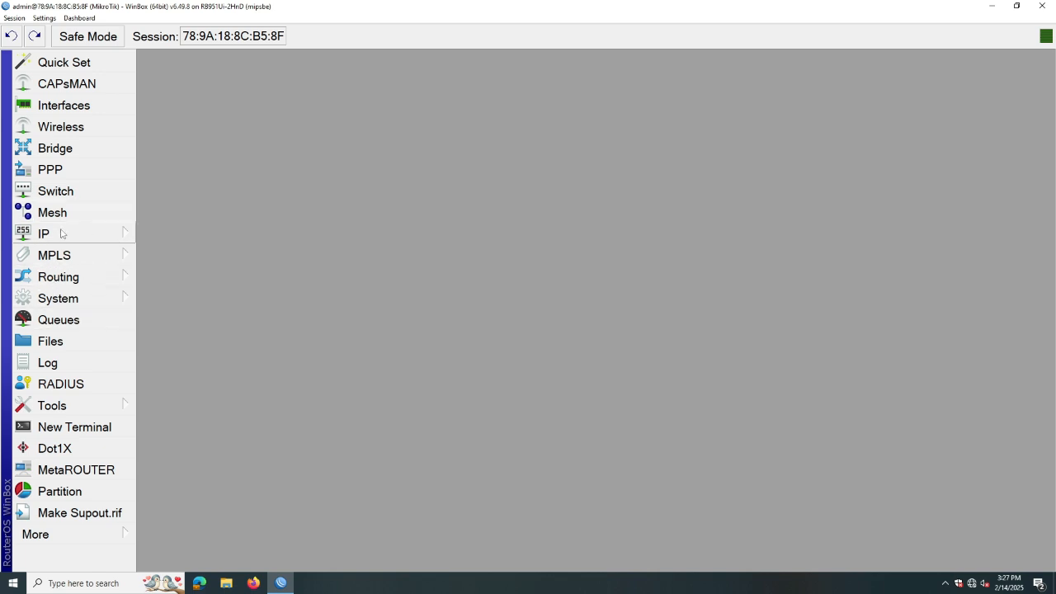
Reset the configuration with No Default Configuration and Do Not Backup, then close the dropped session
{"action": "left_click", "coordinate": [66, 302]}
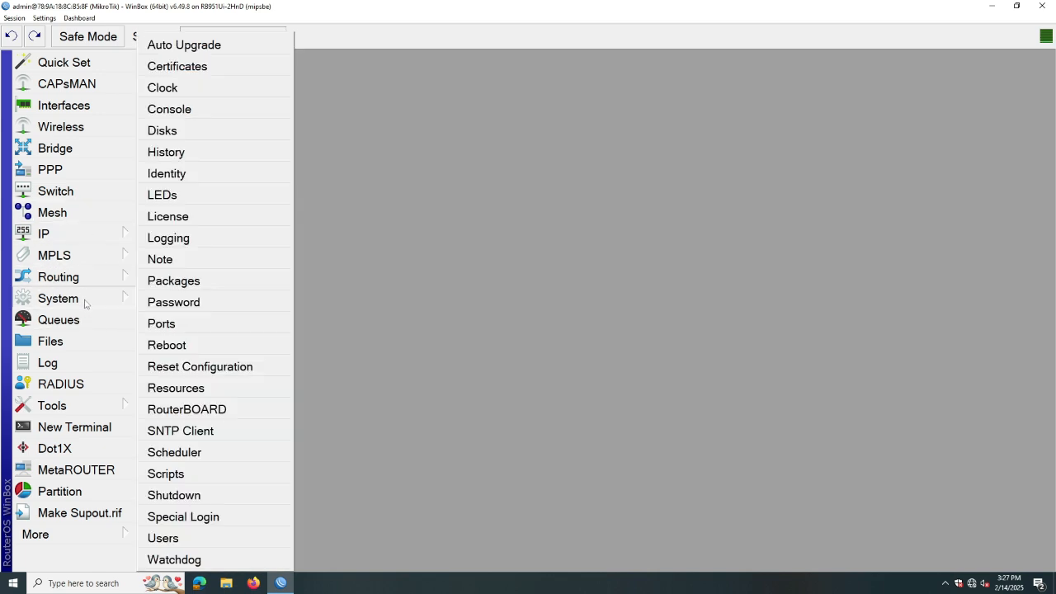
{"action": "left_click", "coordinate": [177, 368]}
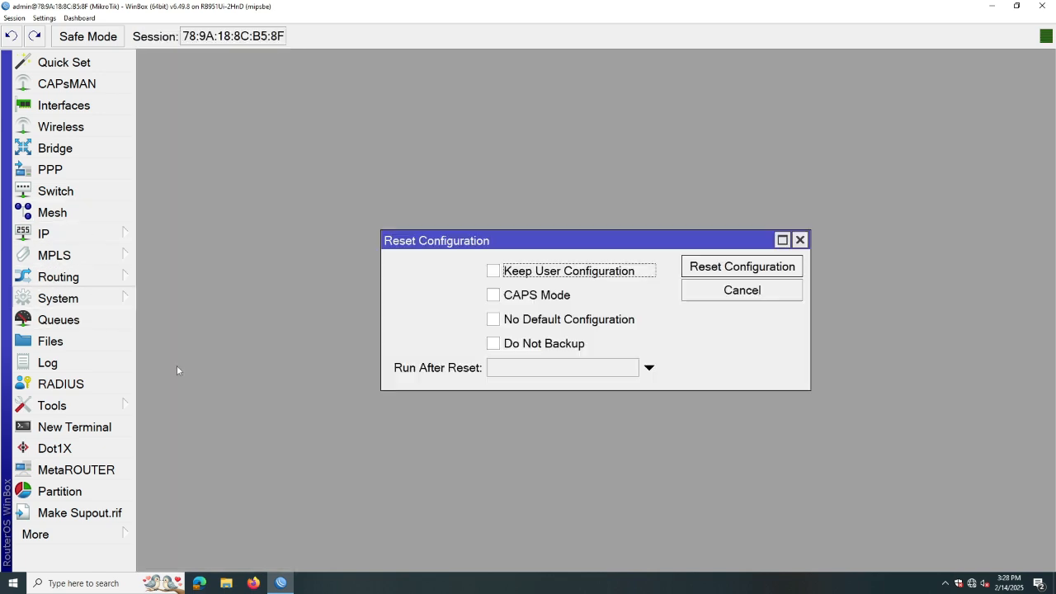
{"action": "left_click", "coordinate": [493, 320]}
{"action": "left_click", "coordinate": [493, 345]}
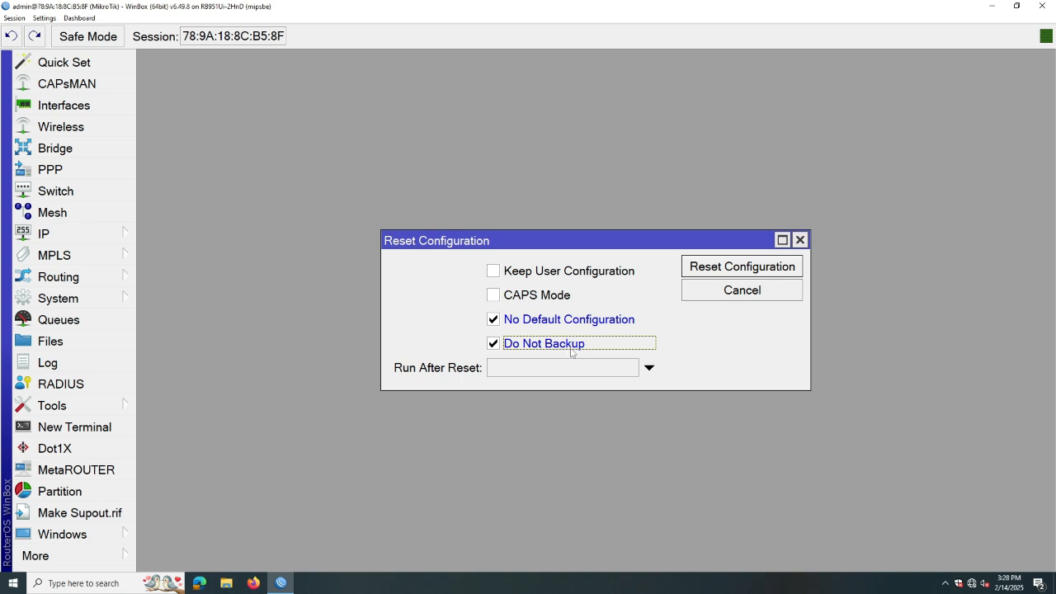
{"action": "left_click", "coordinate": [708, 271]}
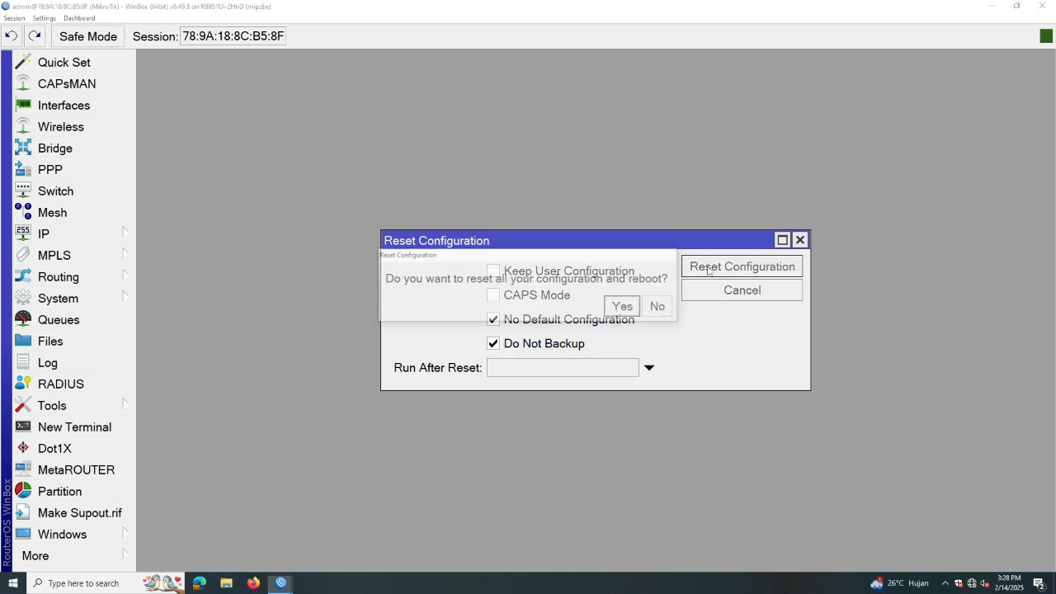
{"action": "left_click", "coordinate": [623, 309]}
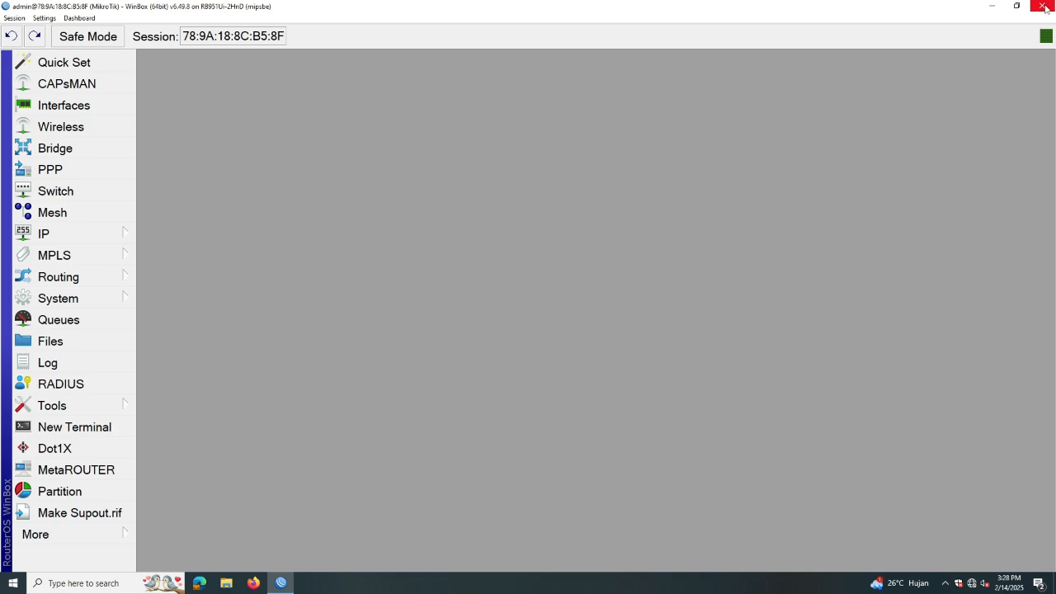
{"action": "left_click", "coordinate": [1045, 8]}
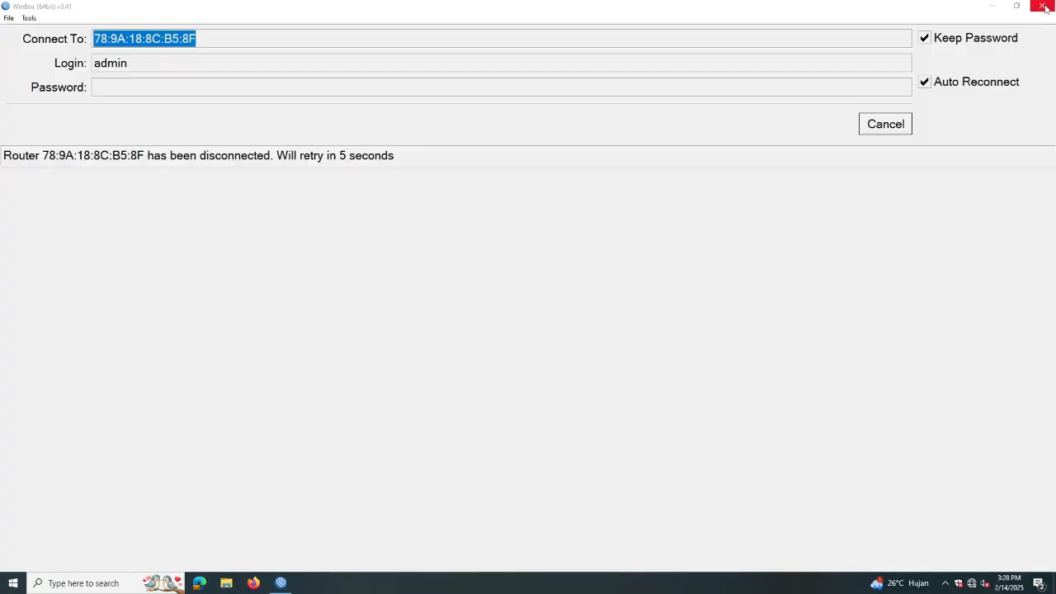
Relaunch WinBox and log in as admin to the reset router, now at 0.0.0.0
{"action": "left_click", "coordinate": [1044, 7]}
{"action": "double_click", "coordinate": [64, 87]}
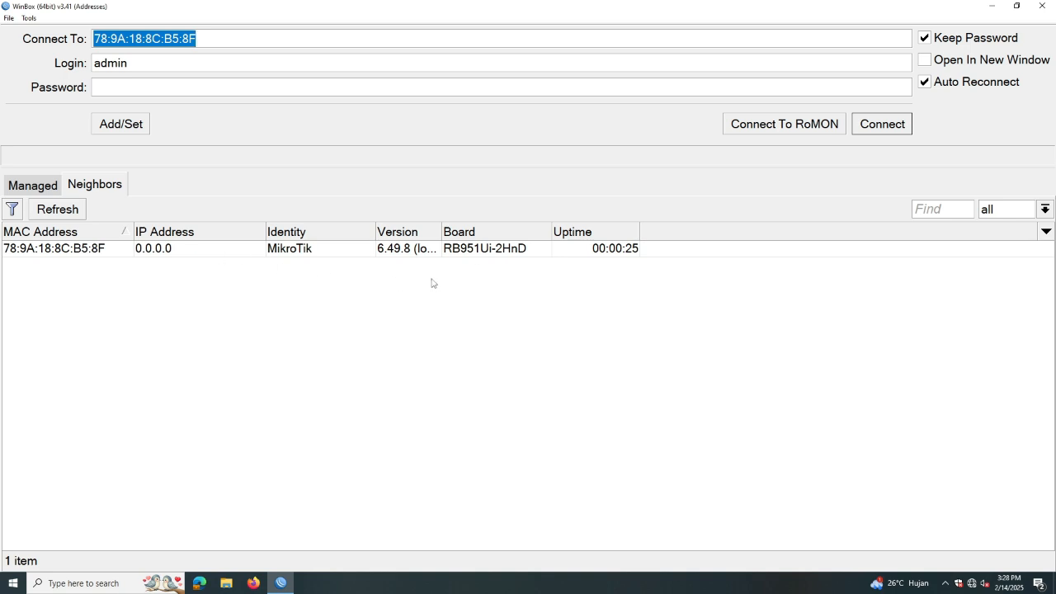
{"action": "left_click", "coordinate": [63, 250]}
{"action": "double_click", "coordinate": [130, 70]}
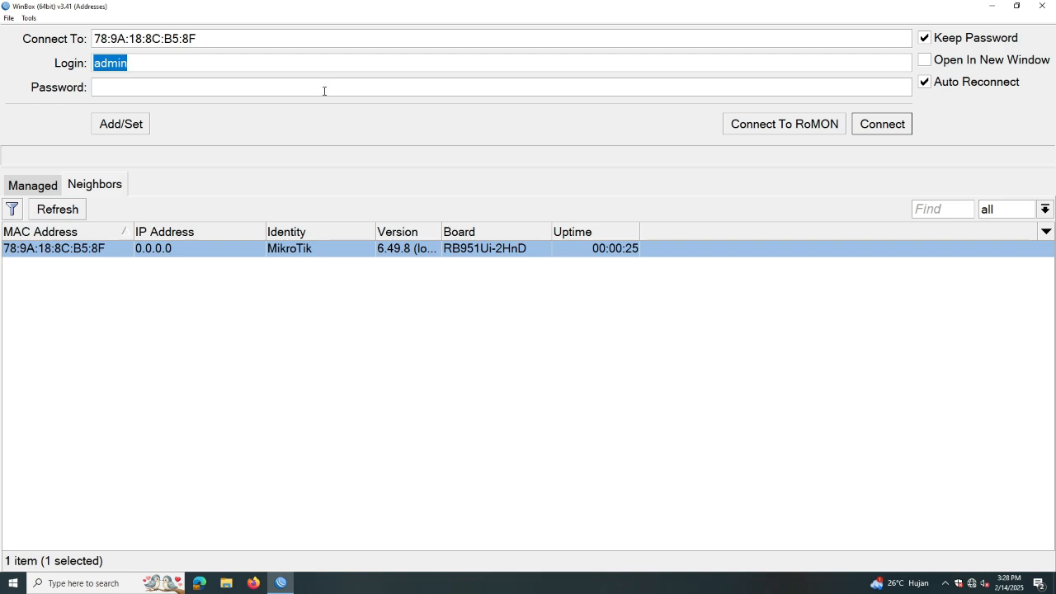
{"action": "left_click", "coordinate": [879, 125]}
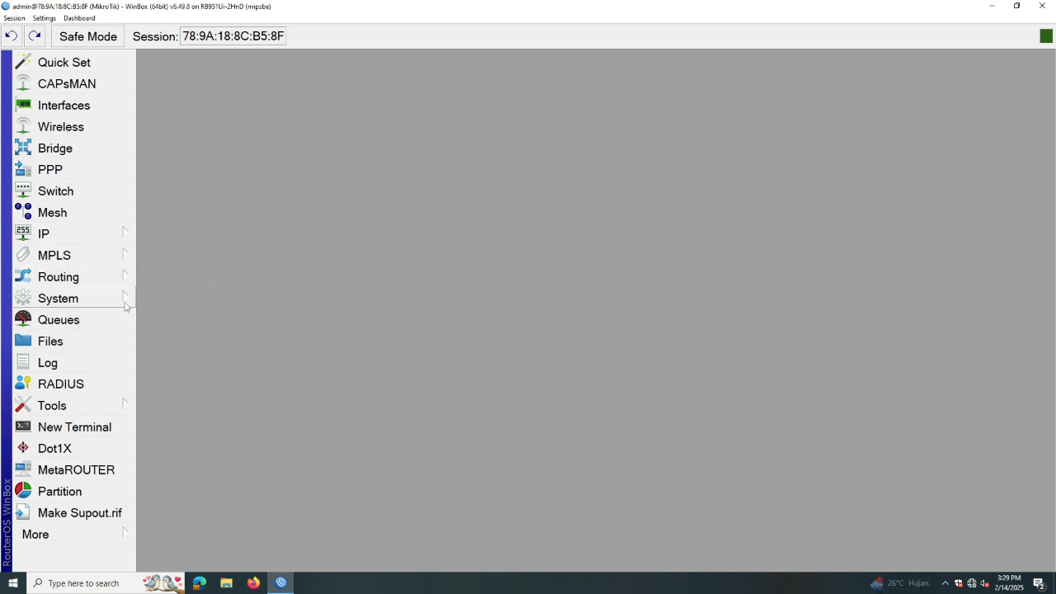
Change the System Identity from MikroTik to Hotspot and apply it
{"action": "left_click", "coordinate": [76, 303]}
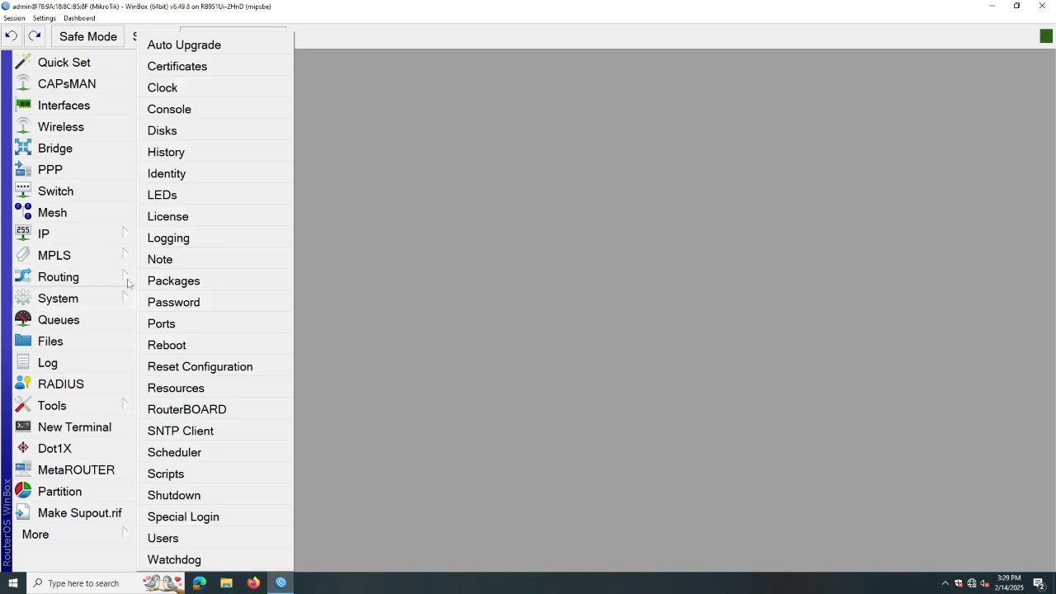
{"action": "left_click", "coordinate": [176, 175]}
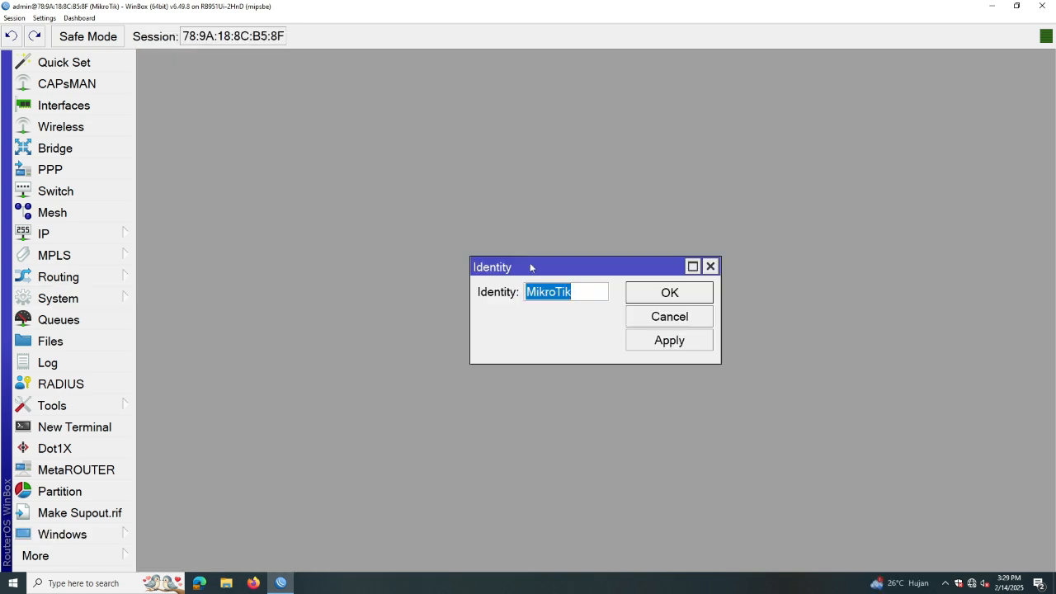
{"action": "left_click_drag", "start_coordinate": [582, 291], "coordinate": [524, 292]}
{"action": "key", "text": "BackSpace"}
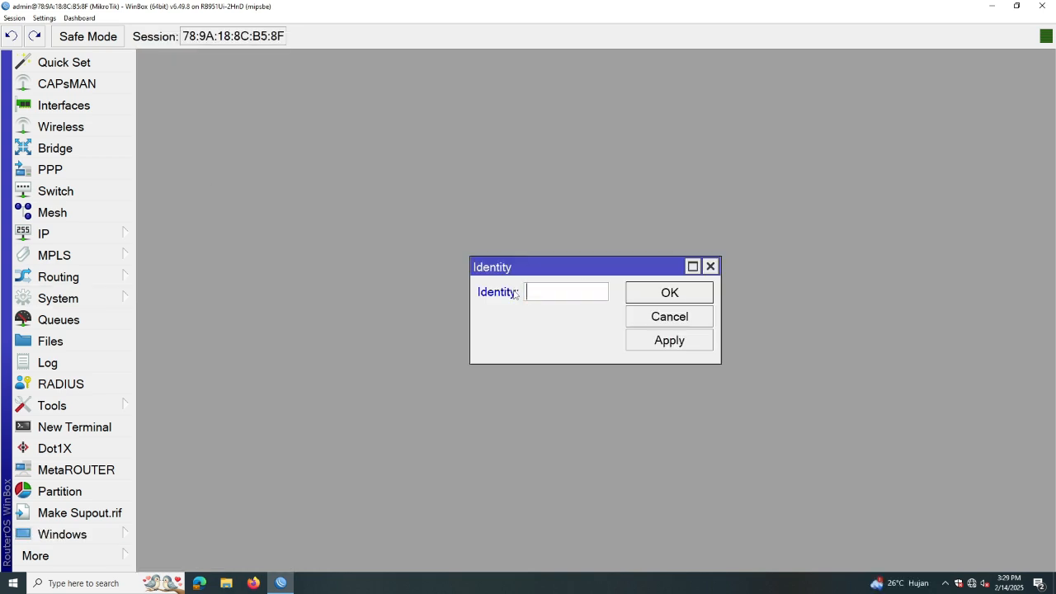
{"action": "type", "text": "Hotspot"}
{"action": "left_click", "coordinate": [672, 347]}
{"action": "left_click", "coordinate": [666, 293]}
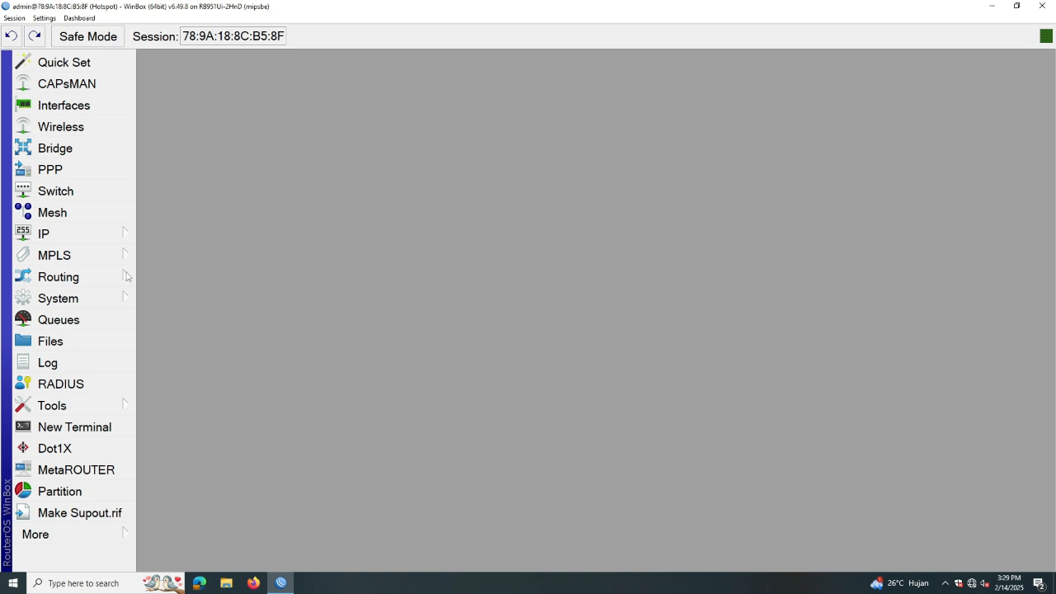
Add a new router user named itnewbie in the full group
{"action": "left_click", "coordinate": [66, 304]}
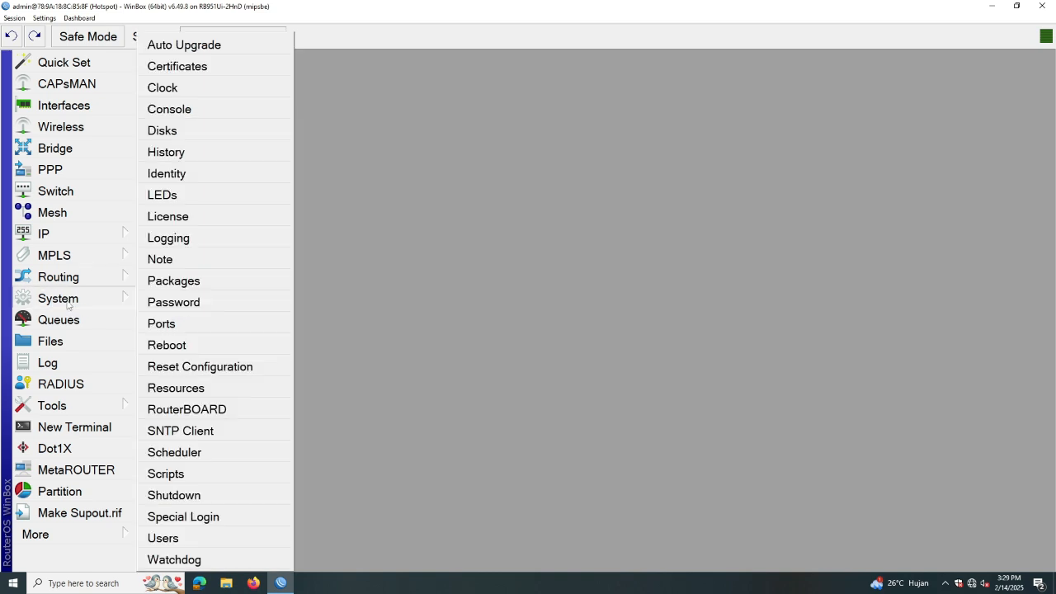
{"action": "left_click", "coordinate": [161, 538]}
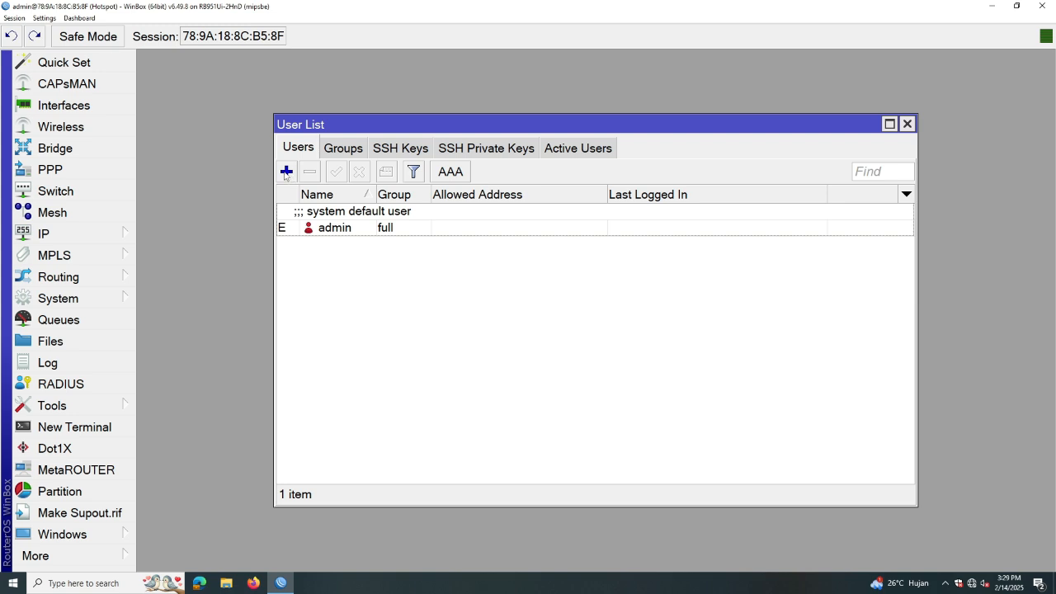
{"action": "left_click", "coordinate": [286, 172]}
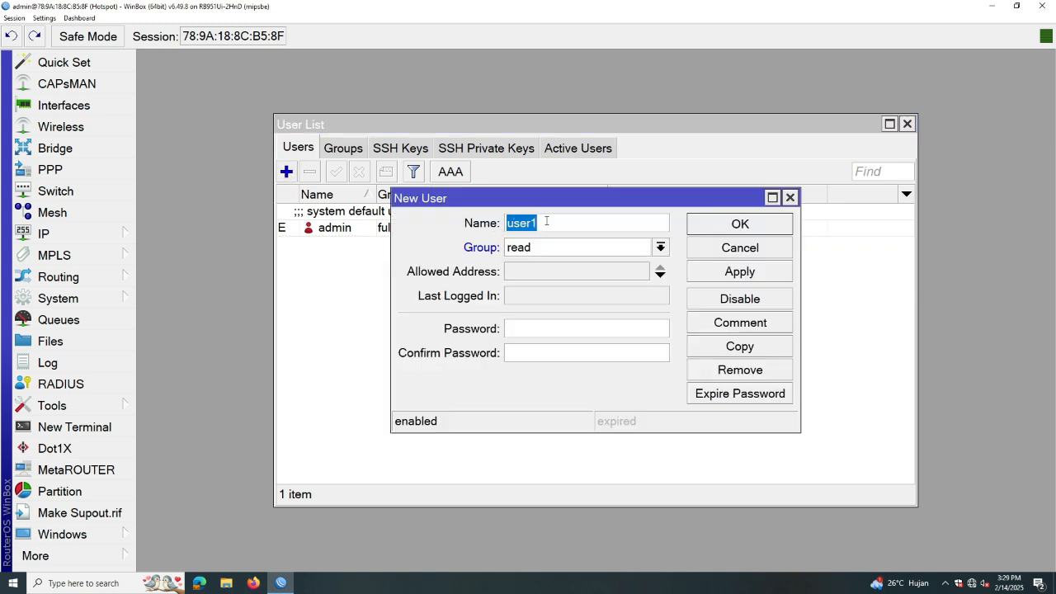
{"action": "type", "text": "itnewbie"}
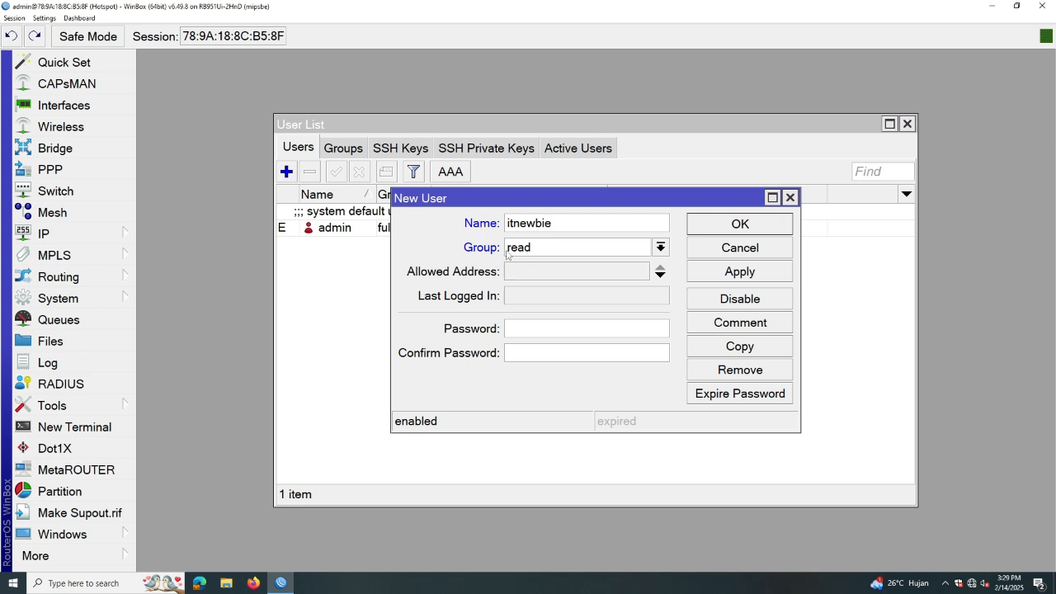
{"action": "left_click", "coordinate": [654, 247]}
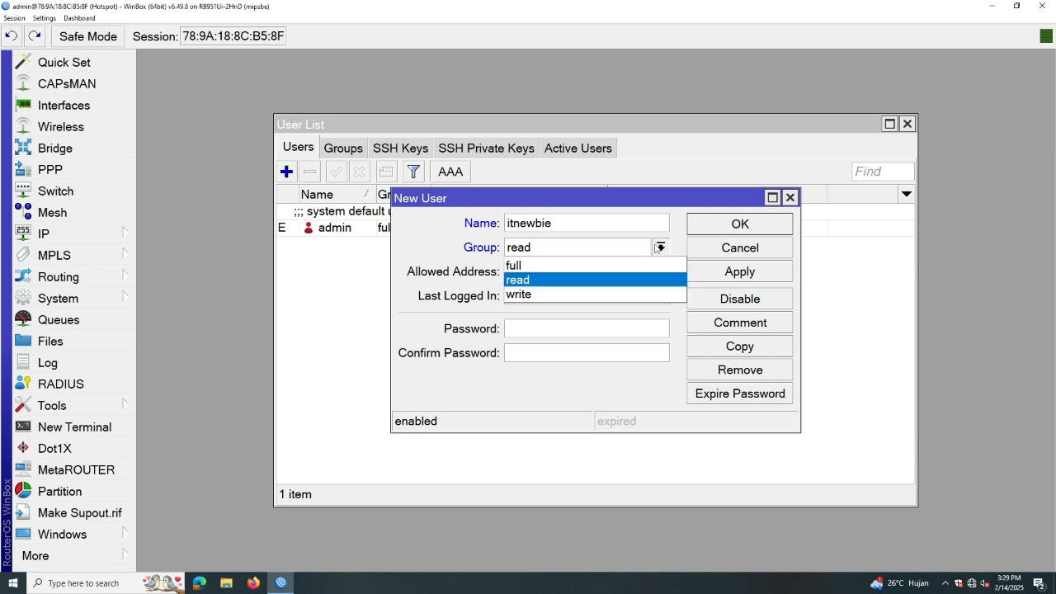
{"action": "left_click", "coordinate": [538, 266]}
Set and confirm the new user's password, save it, and close the user list
{"action": "left_click", "coordinate": [528, 328]}
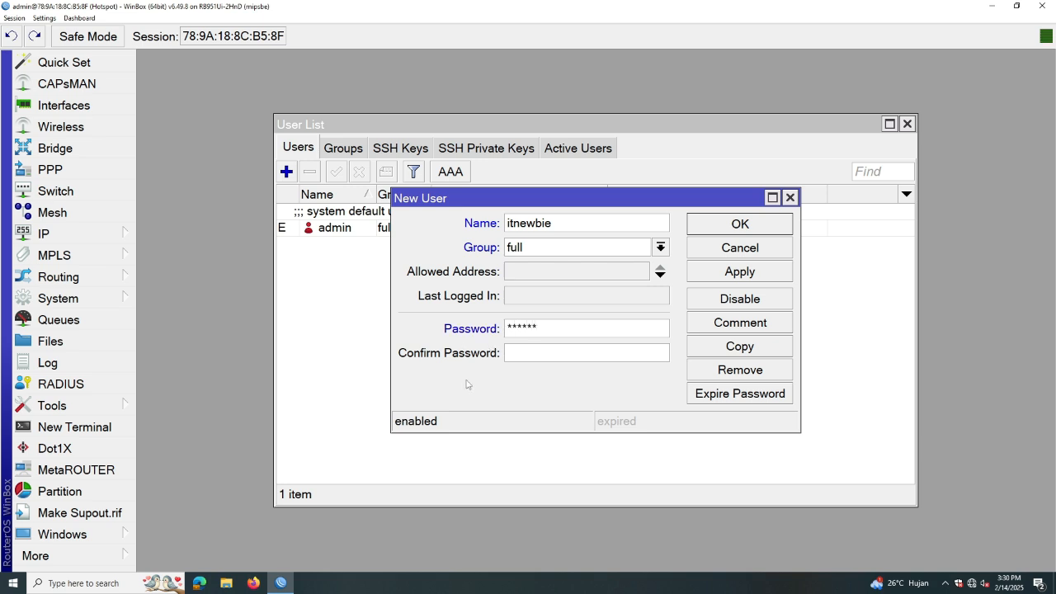
{"action": "left_click", "coordinate": [531, 351]}
{"action": "type", "text": "******"}
{"action": "left_click", "coordinate": [737, 275]}
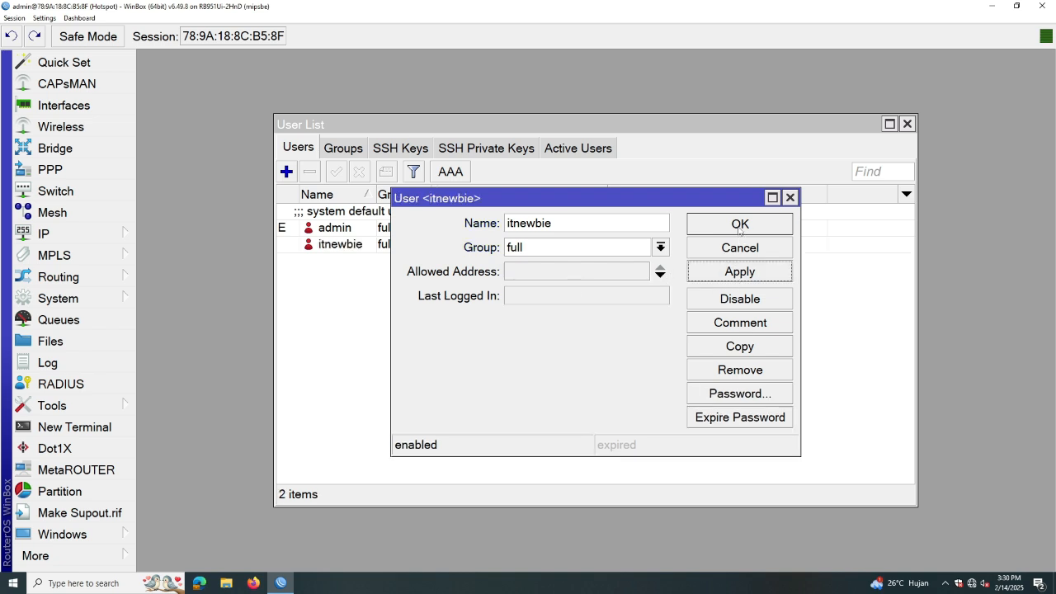
{"action": "left_click", "coordinate": [739, 231]}
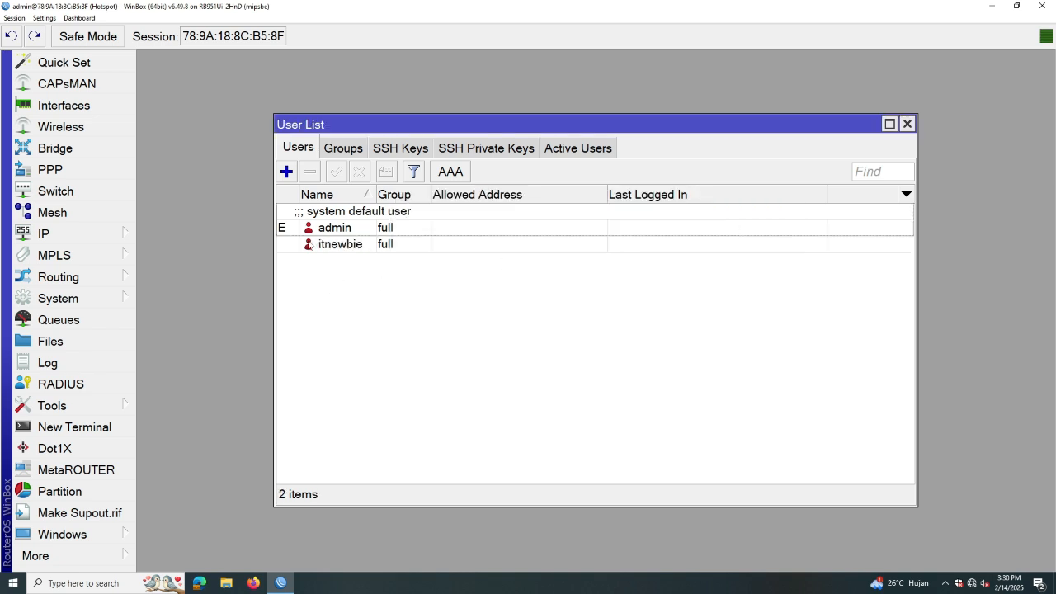
{"action": "left_click", "coordinate": [360, 223]}
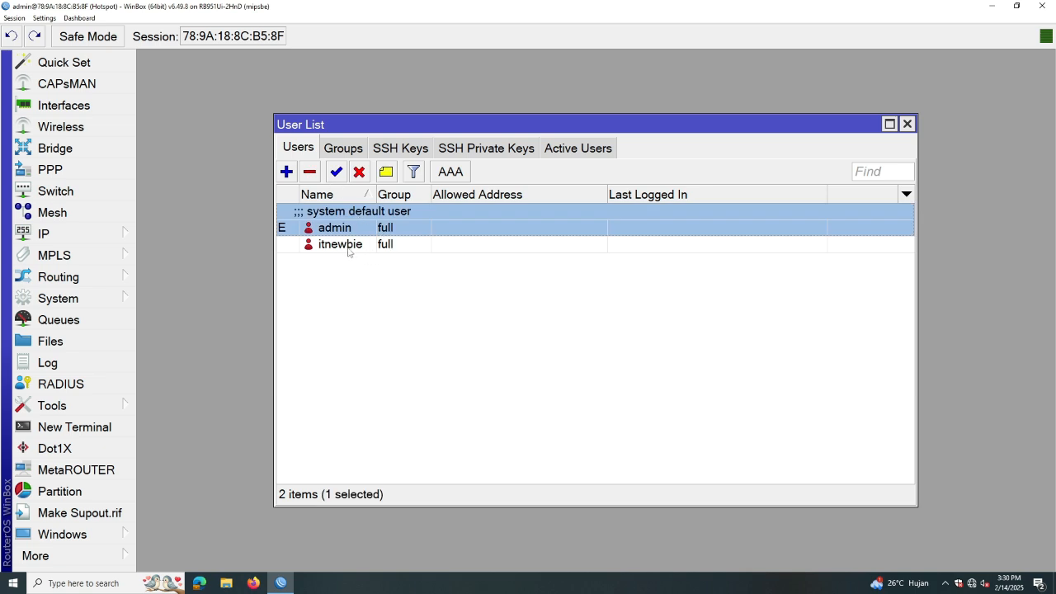
{"action": "left_click", "coordinate": [908, 123]}
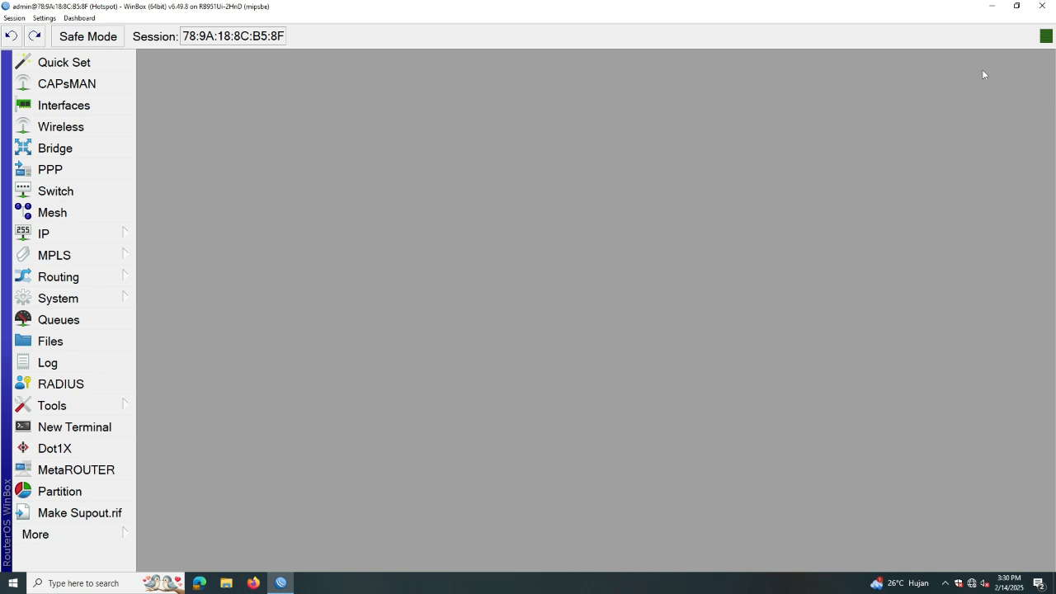
Reconnect to the router as user itnewbie and open the Interface List
{"action": "left_click", "coordinate": [1041, 7]}
{"action": "double_click", "coordinate": [63, 81]}
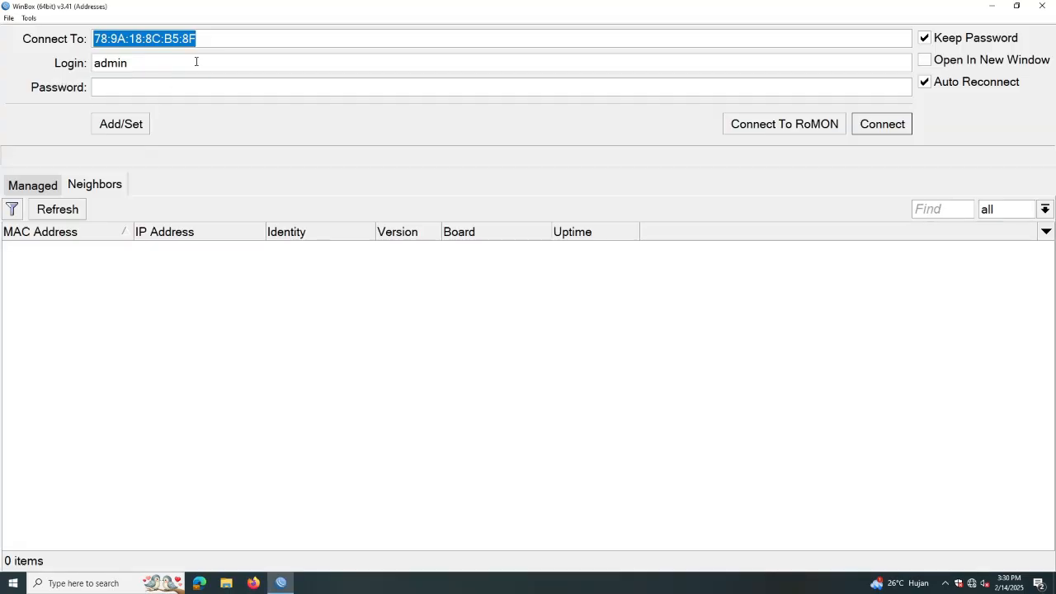
{"action": "key", "text": "Tab"}
{"action": "type", "text": "itnewbie"}
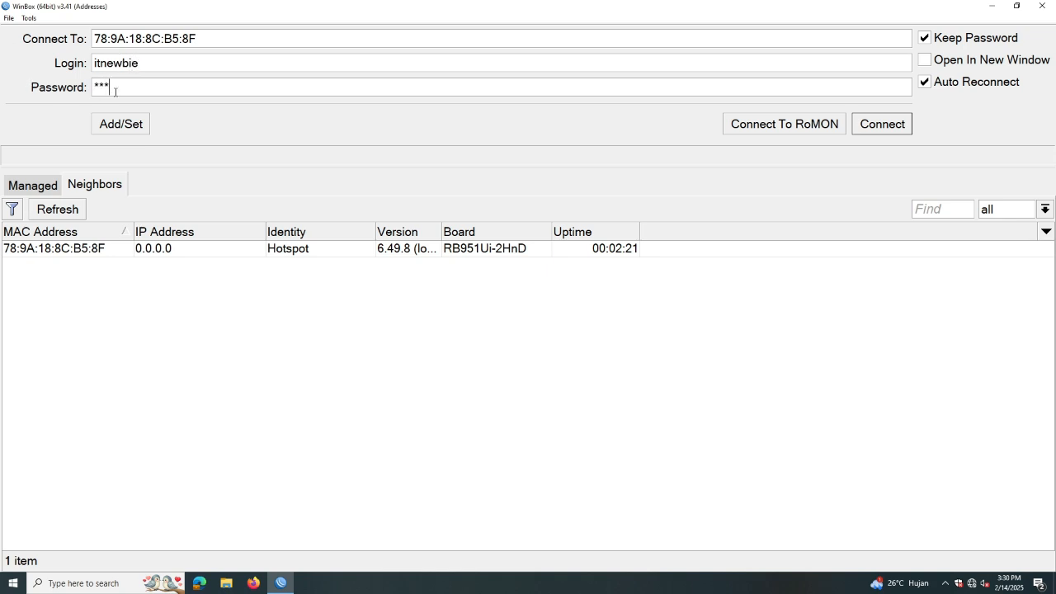
{"action": "type", "text": "*"}
{"action": "left_click", "coordinate": [879, 126]}
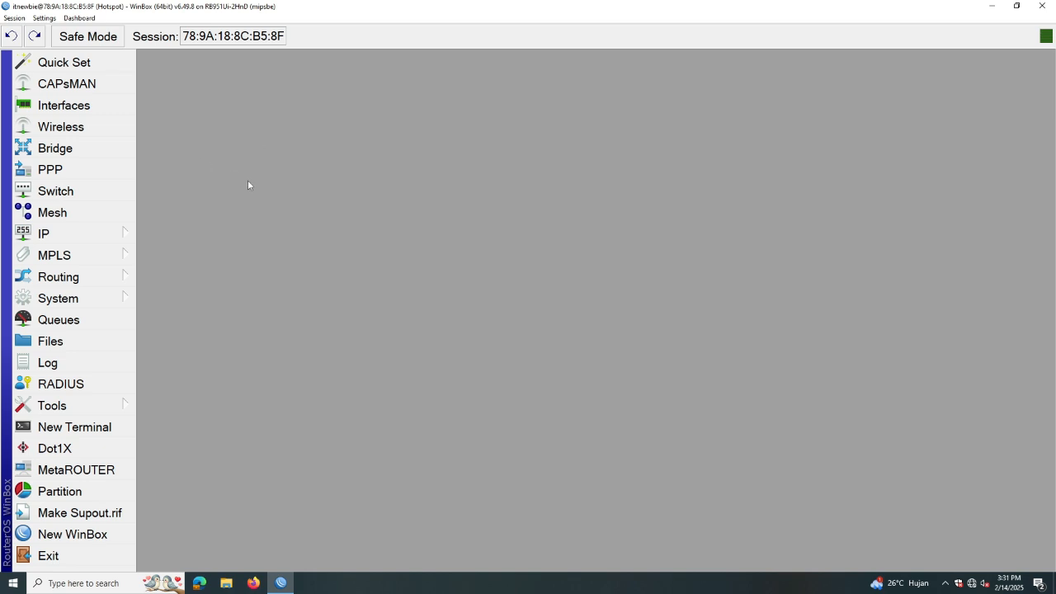
{"action": "left_click", "coordinate": [101, 106]}
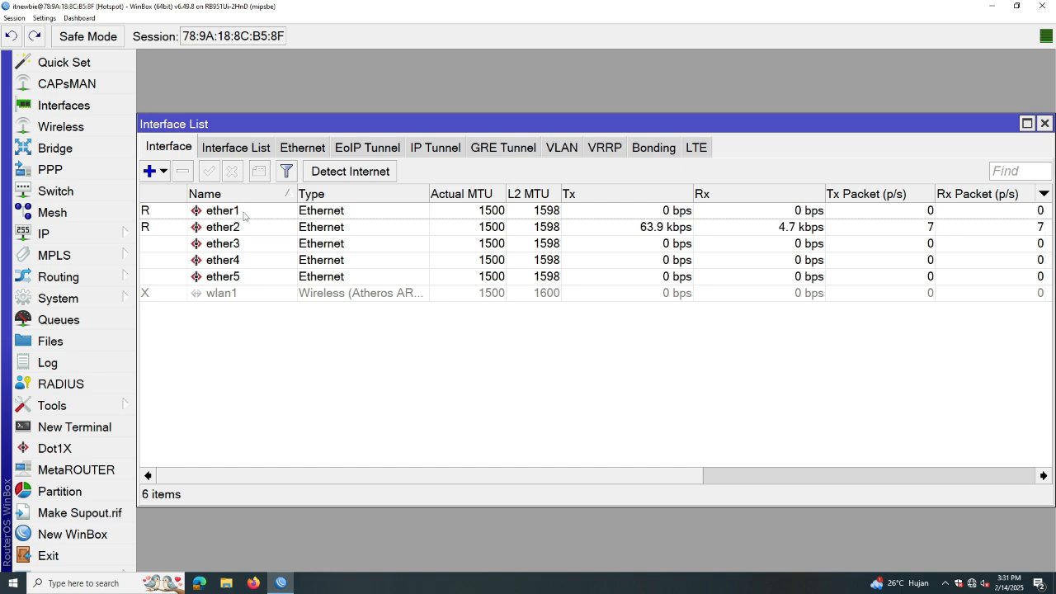
Rename interface ether1 to ether1-Internet
{"action": "double_click", "coordinate": [244, 216]}
{"action": "left_click", "coordinate": [549, 155]}
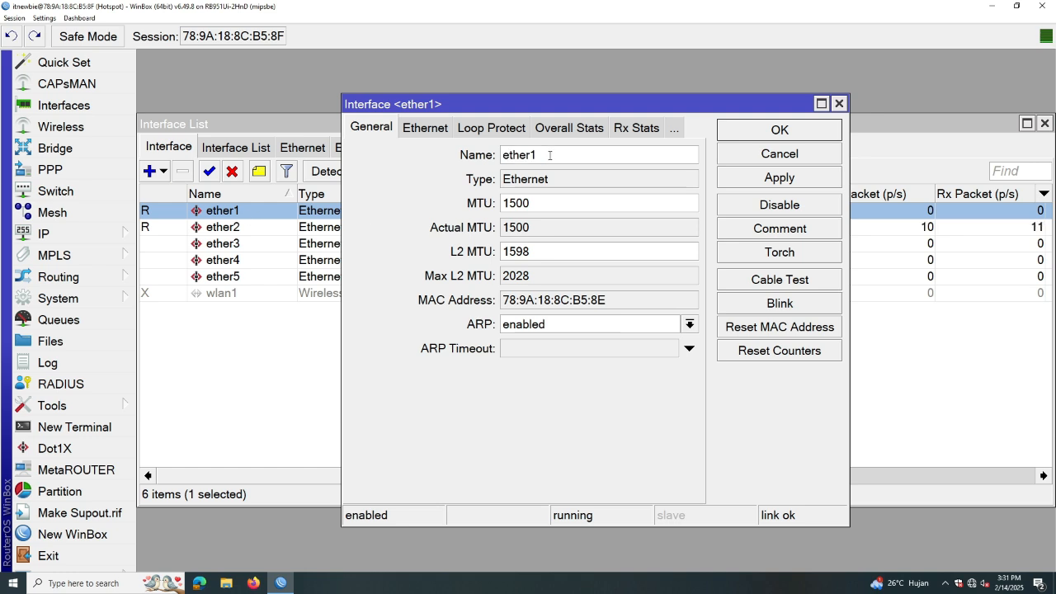
{"action": "type", "text": "In"}
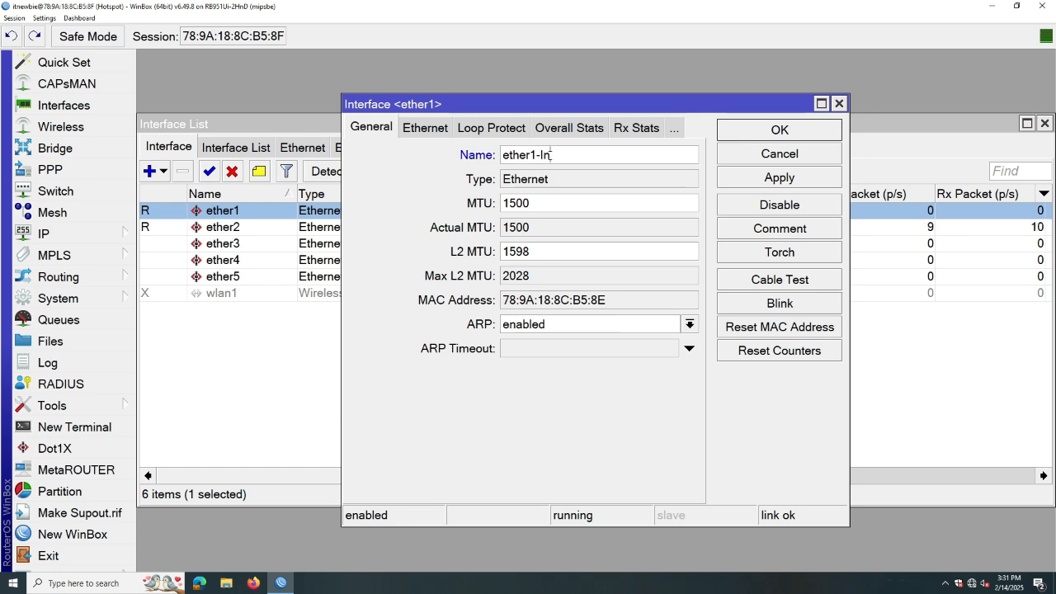
{"action": "type", "text": "ternet"}
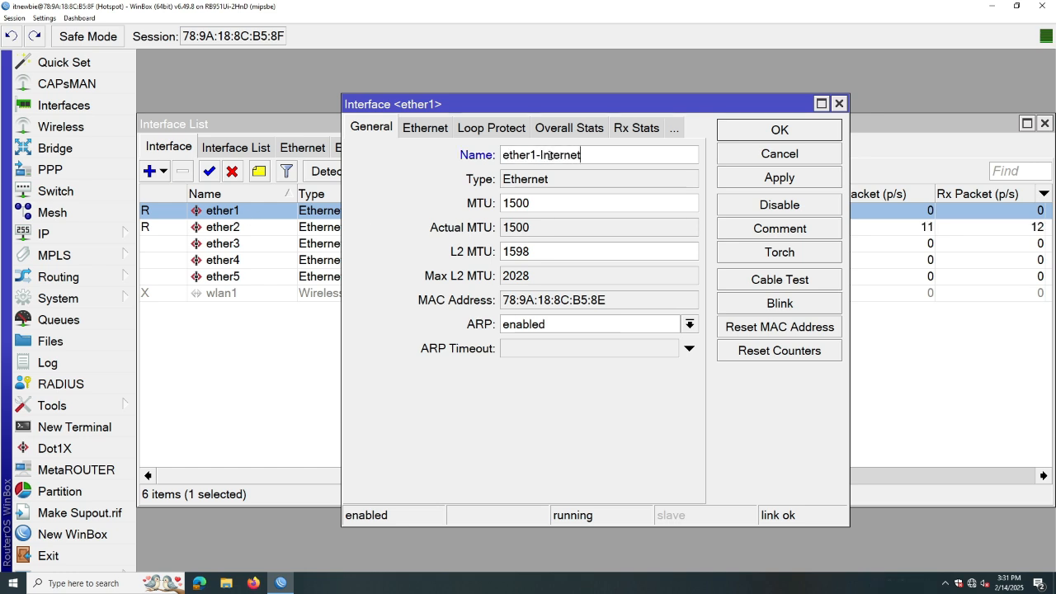
{"action": "left_click", "coordinate": [776, 177]}
{"action": "left_click", "coordinate": [776, 132]}
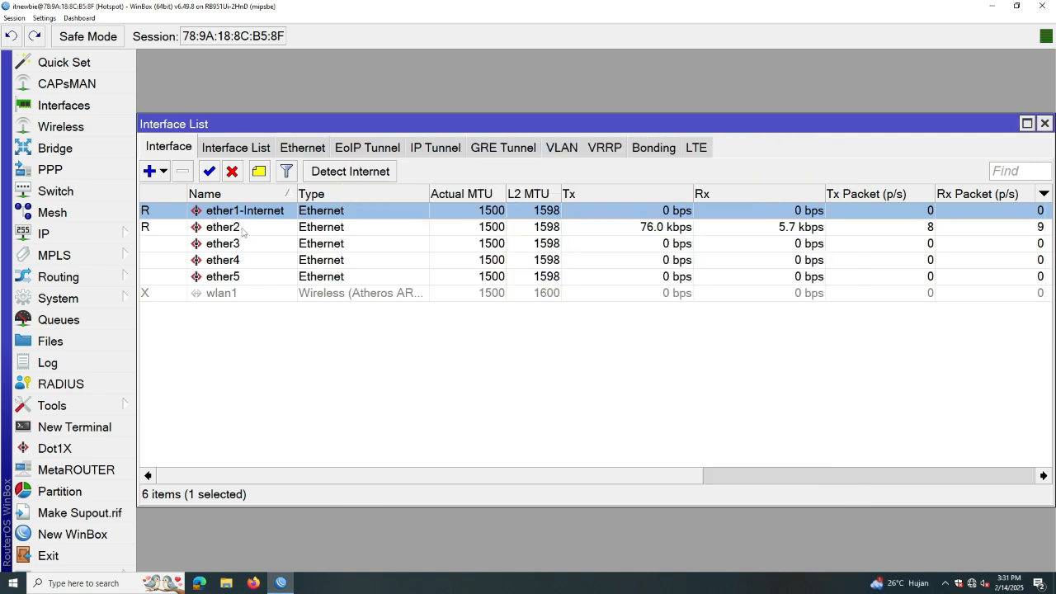
Rename interface ether2 to ether2-LAN
{"action": "double_click", "coordinate": [244, 232]}
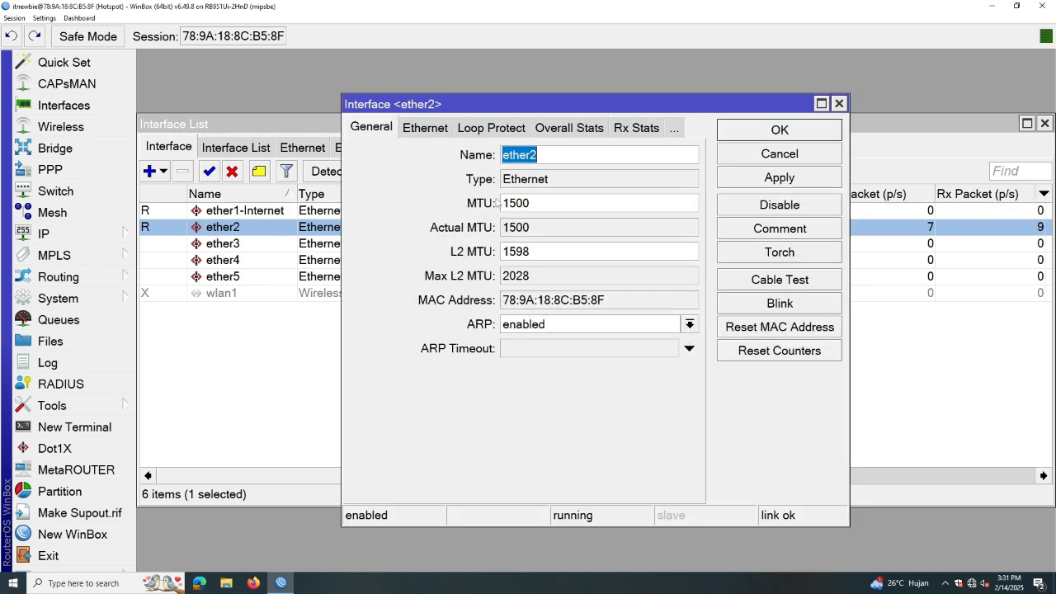
{"action": "left_click", "coordinate": [544, 156]}
{"action": "type", "text": "-LAN"}
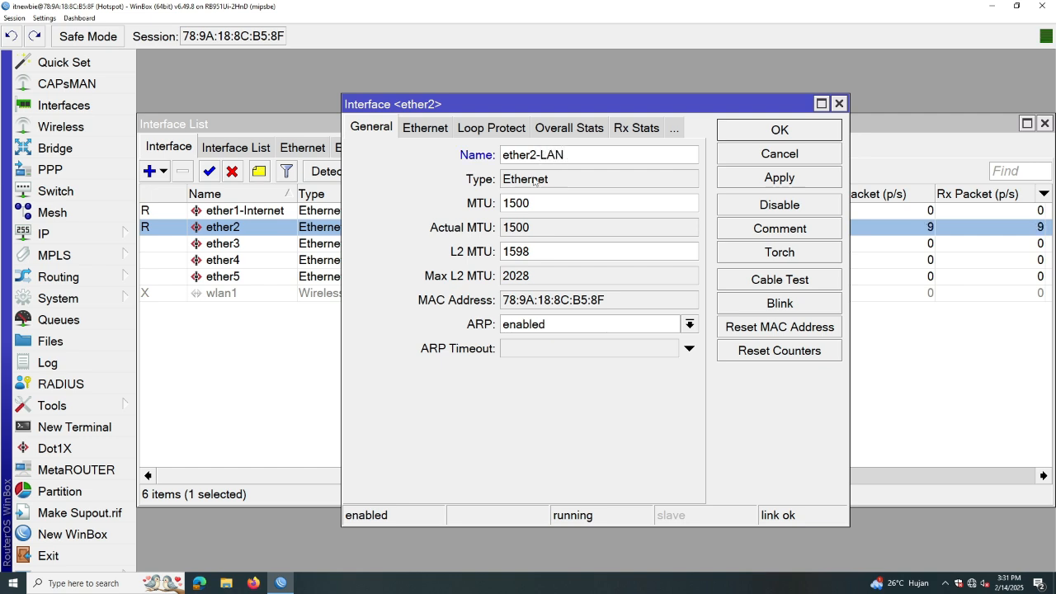
{"action": "left_click", "coordinate": [770, 183]}
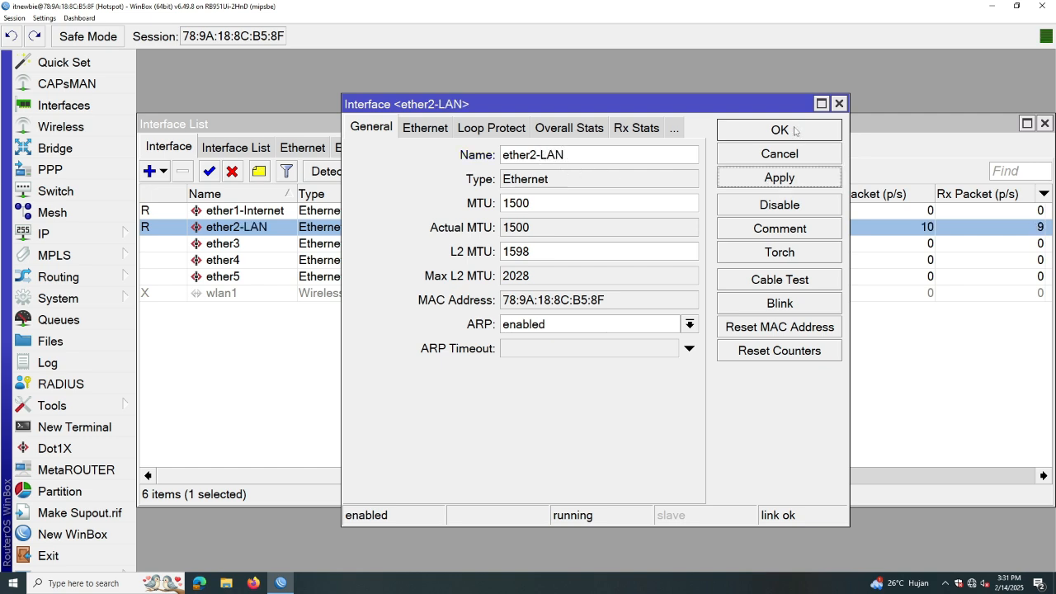
{"action": "left_click", "coordinate": [780, 130]}
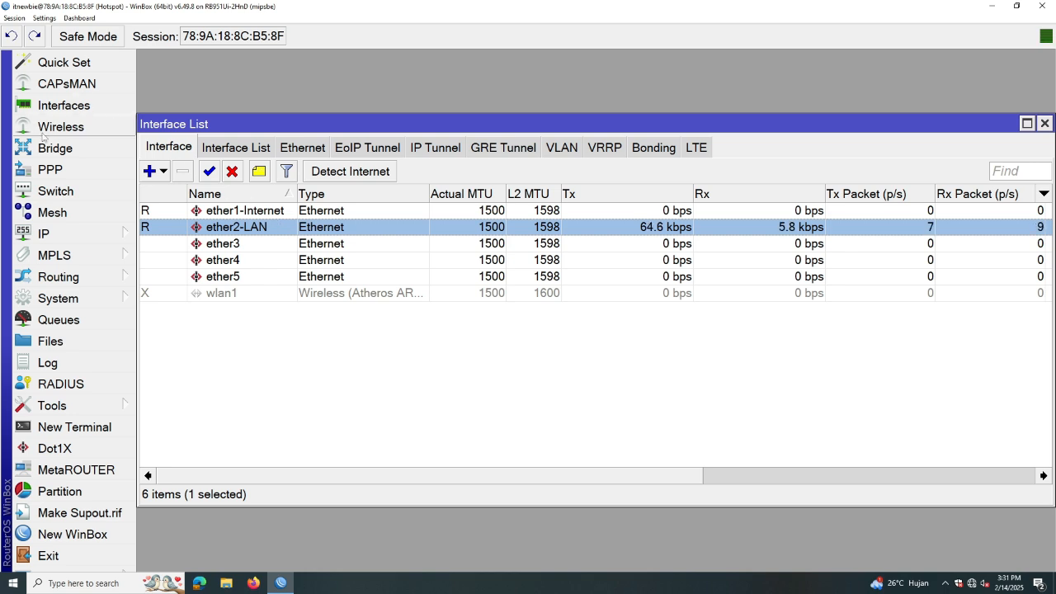
{"action": "left_click", "coordinate": [257, 213]}
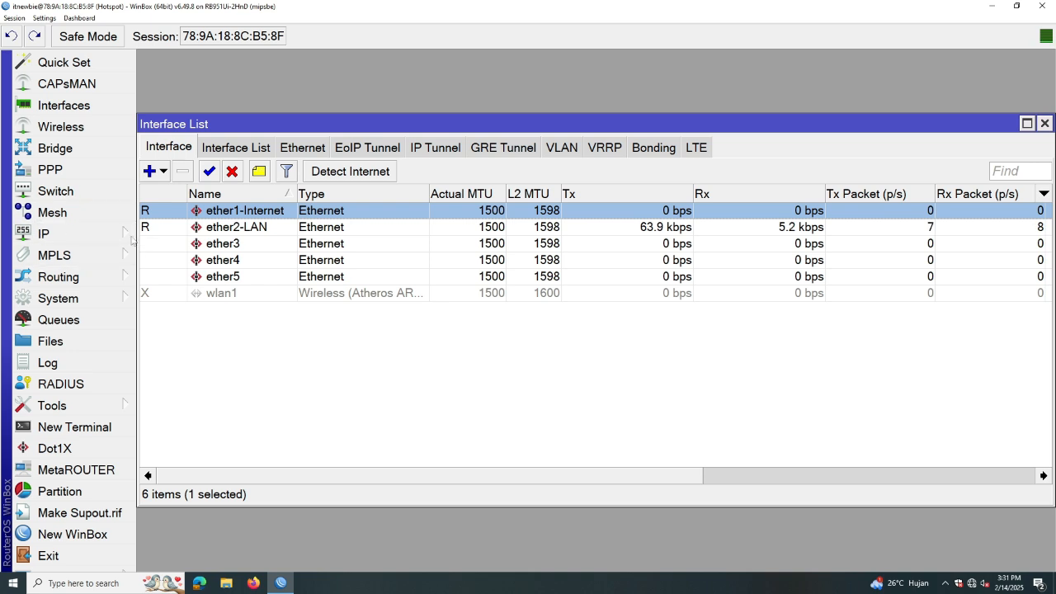
{"action": "left_click", "coordinate": [95, 237]}
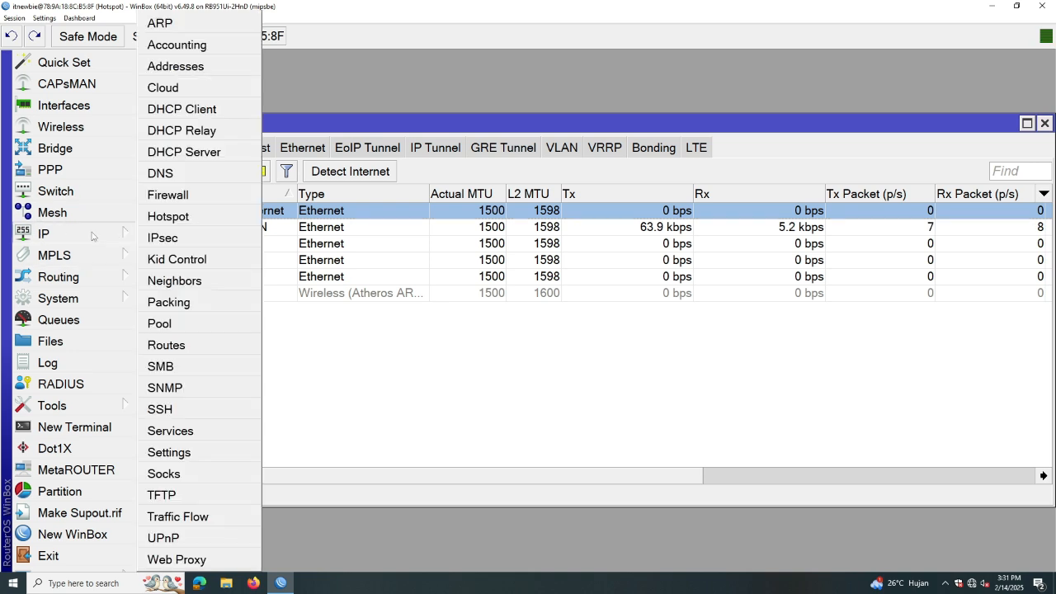
Add a DHCP client on ether1-Internet, which binds 172.30.30.236/24, and close the list
{"action": "left_click", "coordinate": [191, 111]}
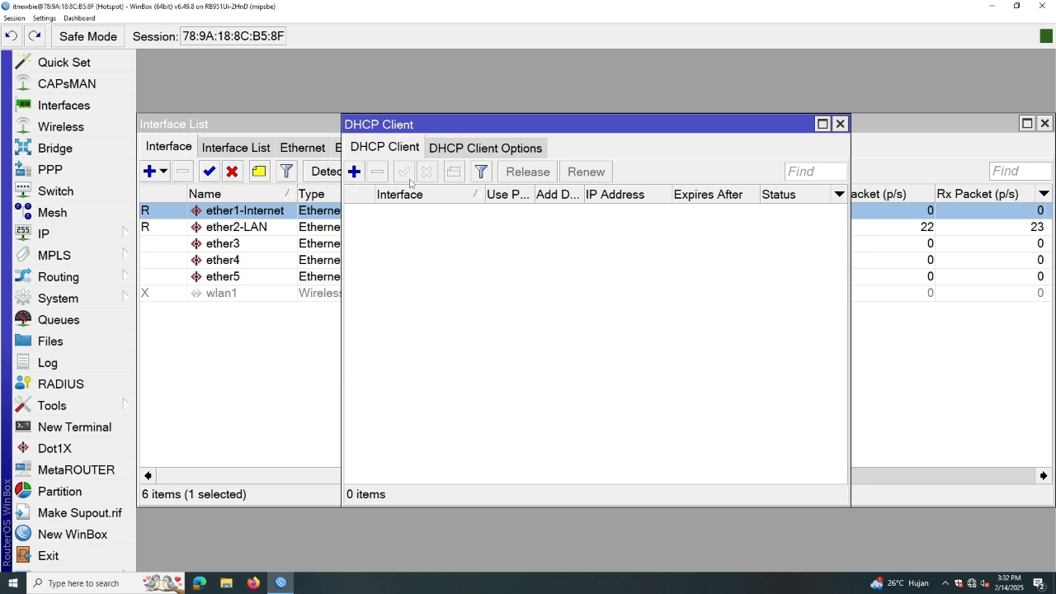
{"action": "left_click", "coordinate": [354, 173]}
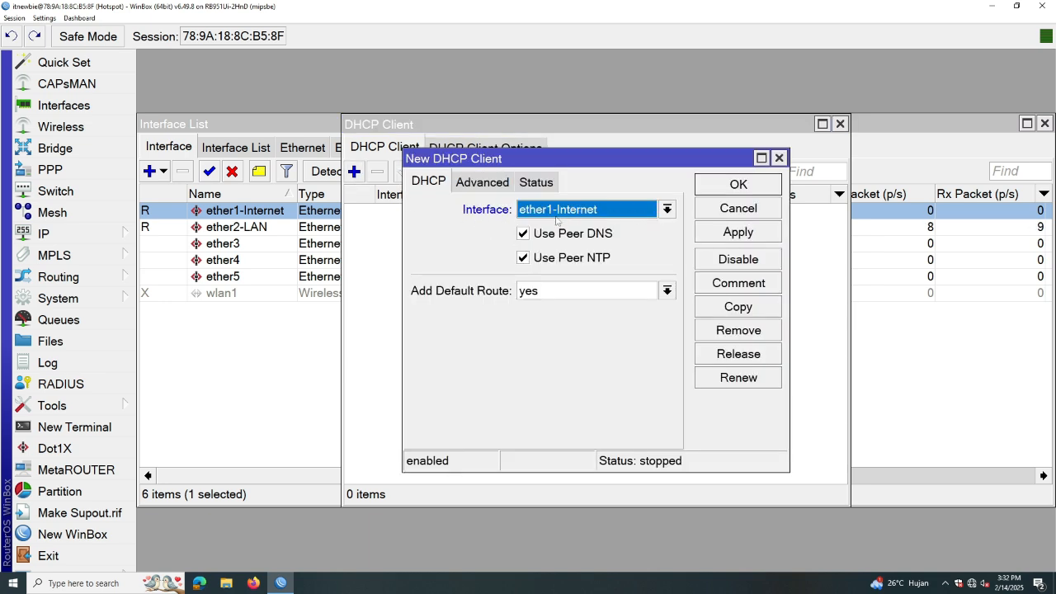
{"action": "left_click", "coordinate": [585, 212]}
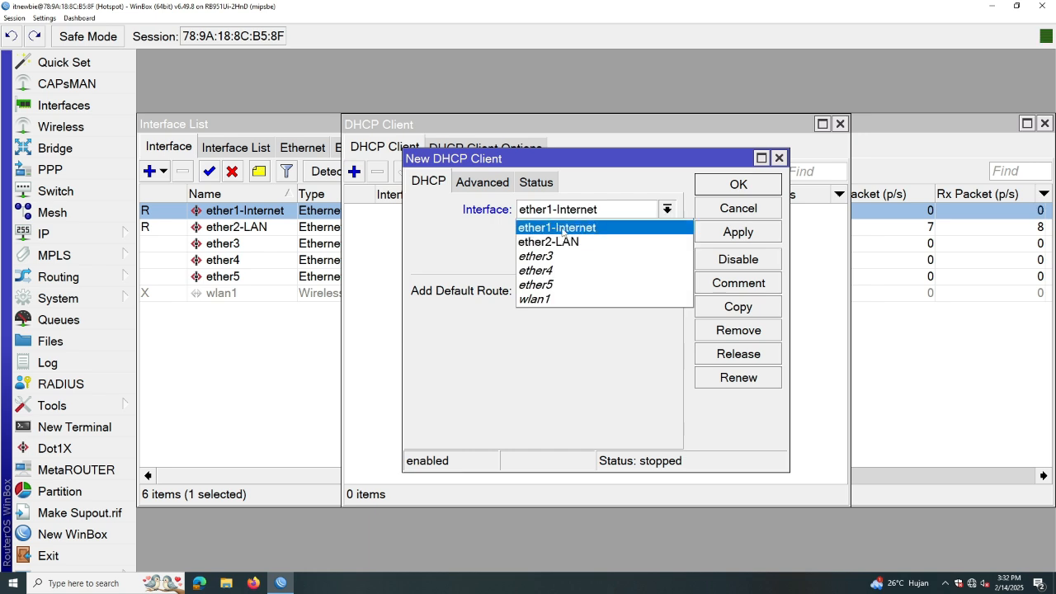
{"action": "left_click", "coordinate": [561, 229]}
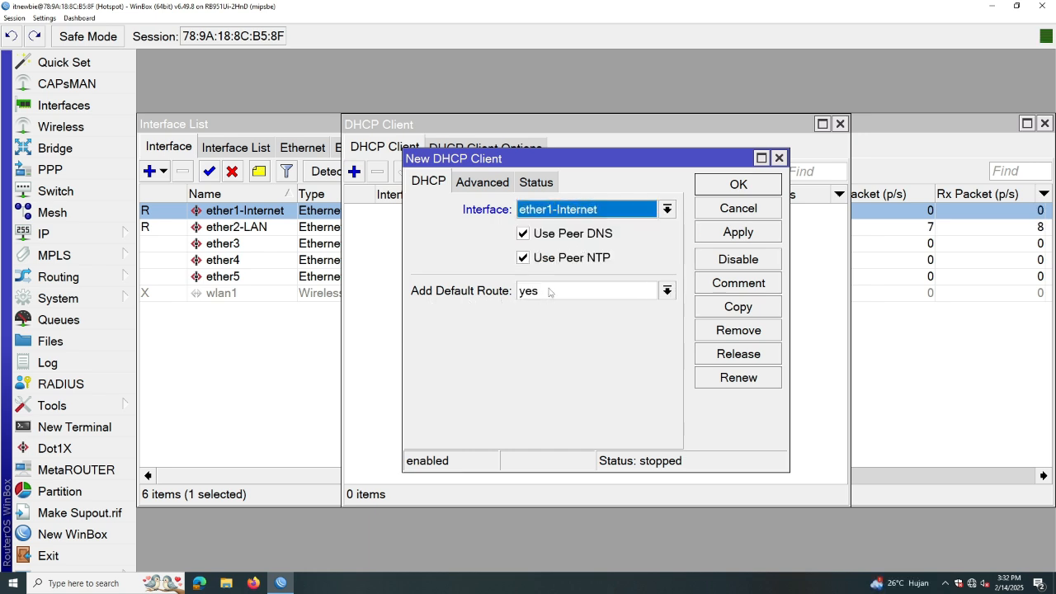
{"action": "left_click", "coordinate": [743, 235]}
{"action": "left_click", "coordinate": [749, 189]}
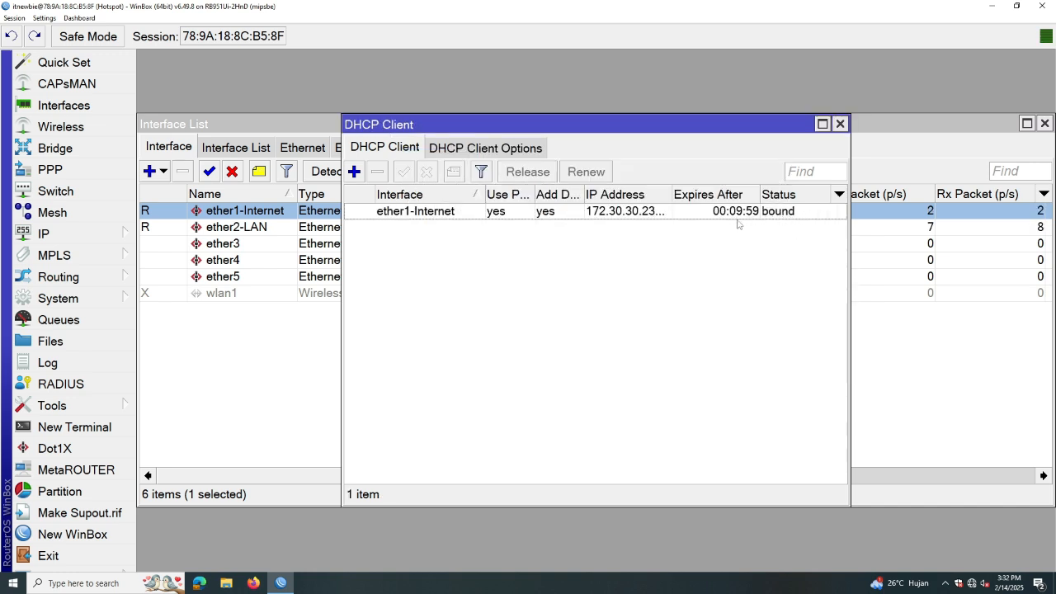
{"action": "left_click_drag", "start_coordinate": [670, 192], "coordinate": [700, 193]}
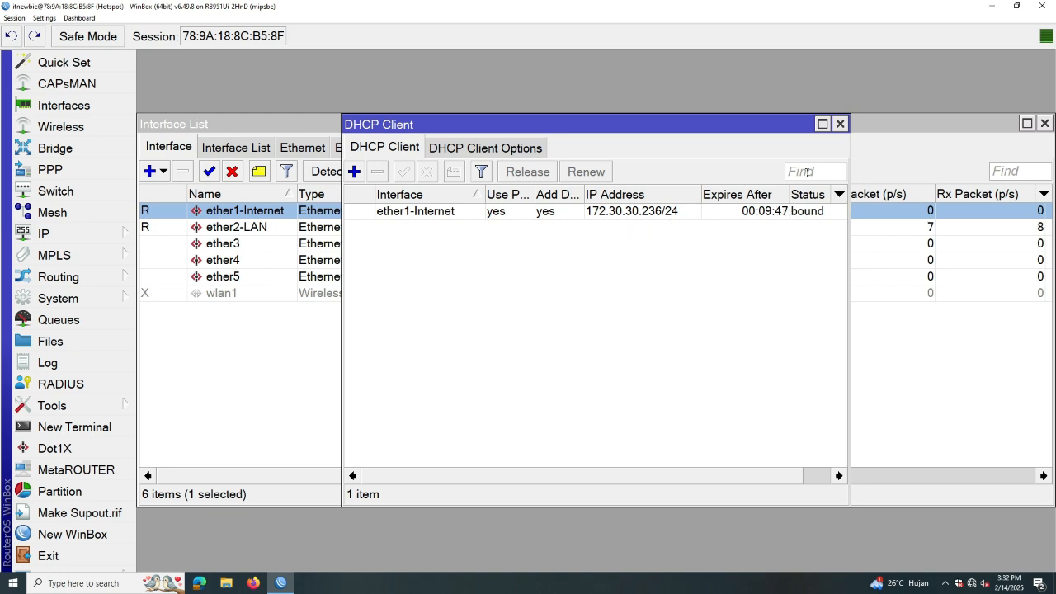
{"action": "left_click", "coordinate": [840, 124]}
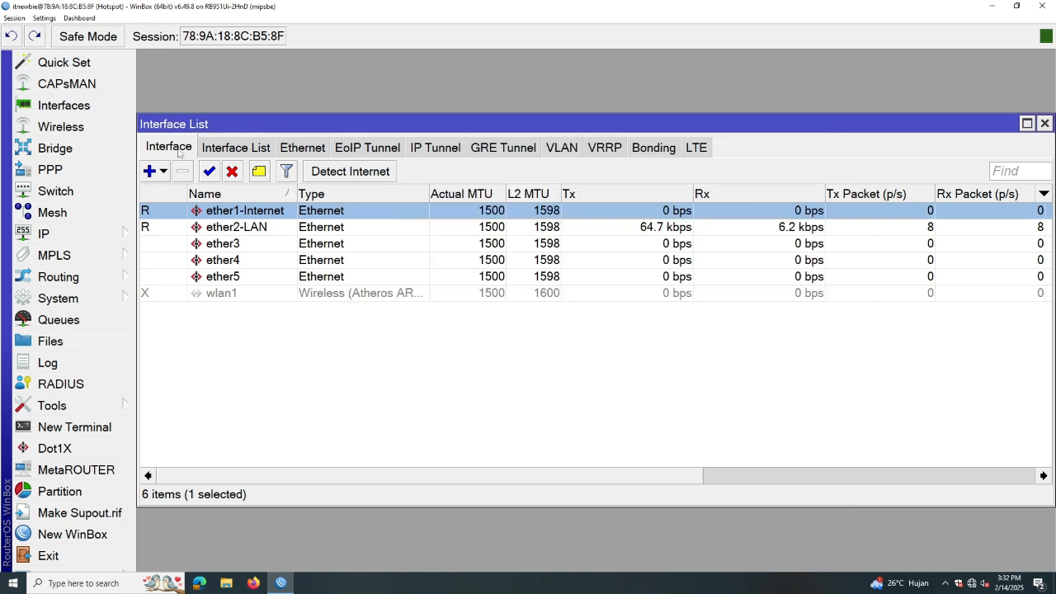
Open the IP Address List and widen the window and its Address column
{"action": "left_click", "coordinate": [85, 238]}
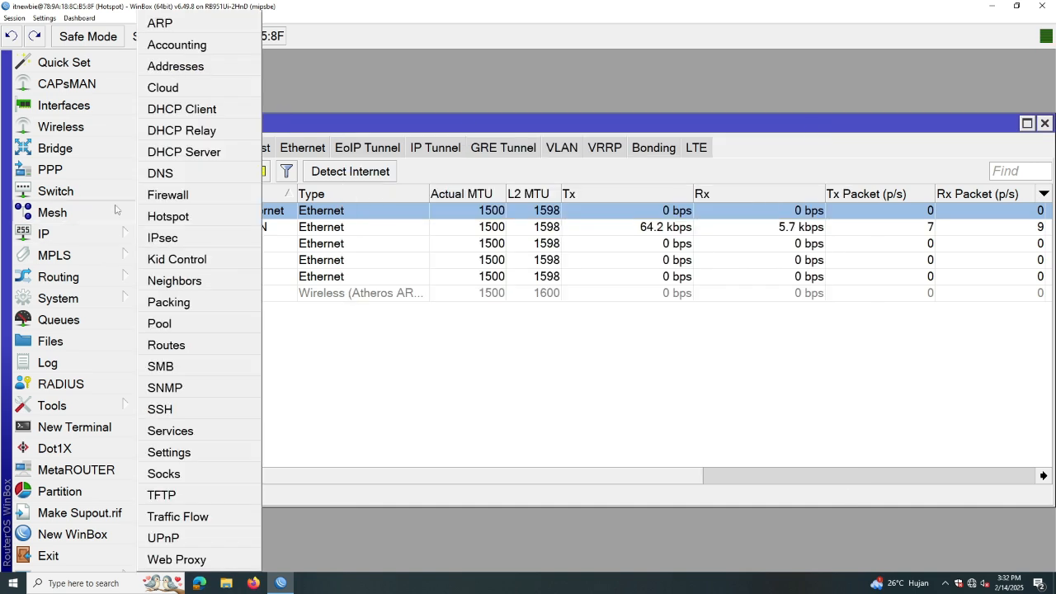
{"action": "left_click", "coordinate": [175, 69]}
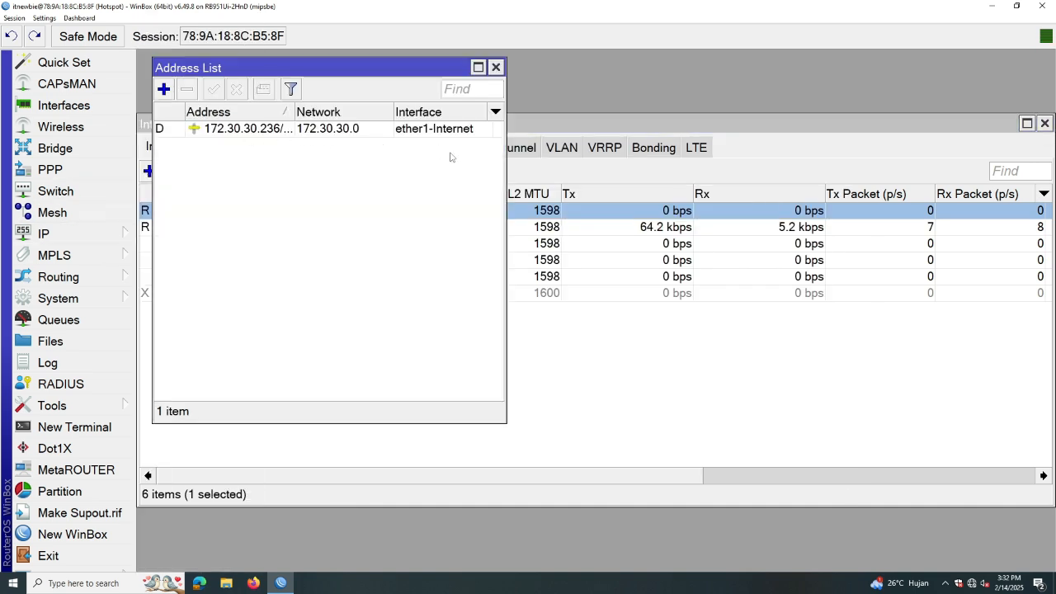
{"action": "left_click_drag", "start_coordinate": [506, 168], "coordinate": [625, 169]}
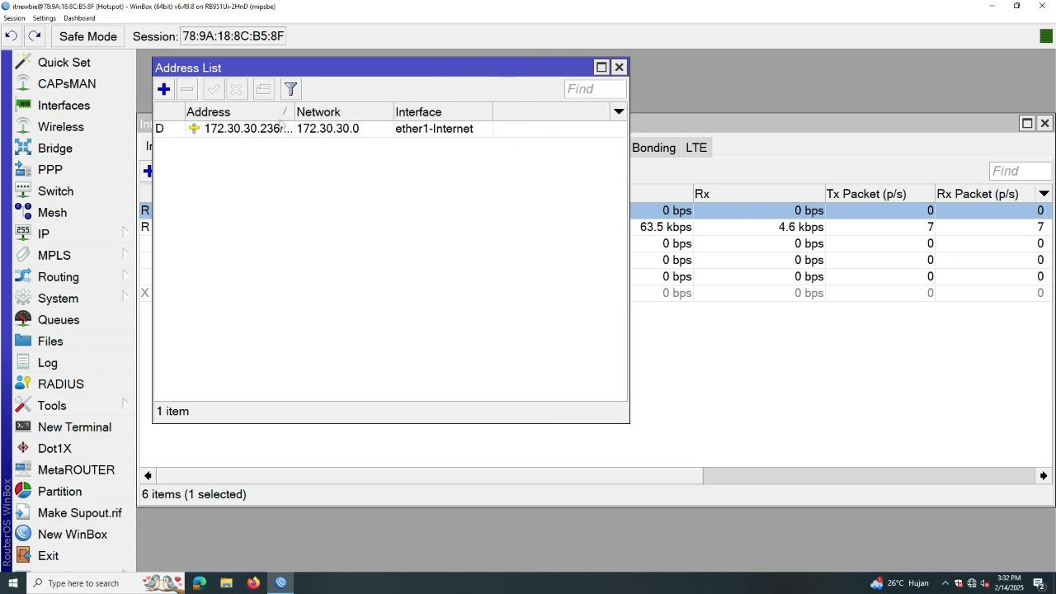
{"action": "left_click_drag", "start_coordinate": [294, 112], "coordinate": [339, 112]}
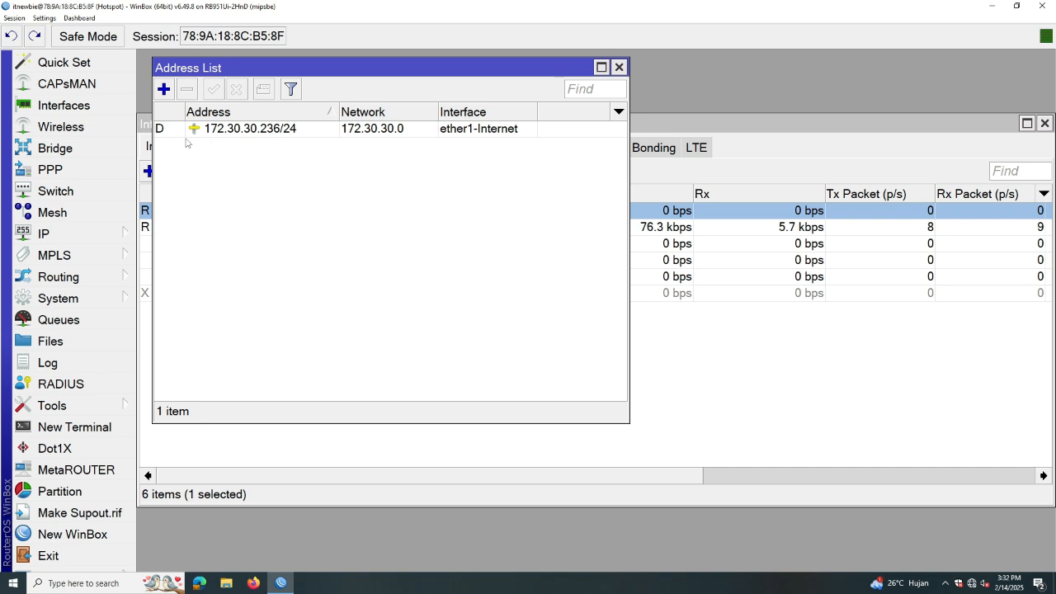
Add address 192.168.20.1/24 on ether2-LAN and close the Address List
{"action": "left_click", "coordinate": [164, 90]}
{"action": "left_click_drag", "start_coordinate": [601, 108], "coordinate": [380, 158]}
{"action": "type", "text": "192.16"}
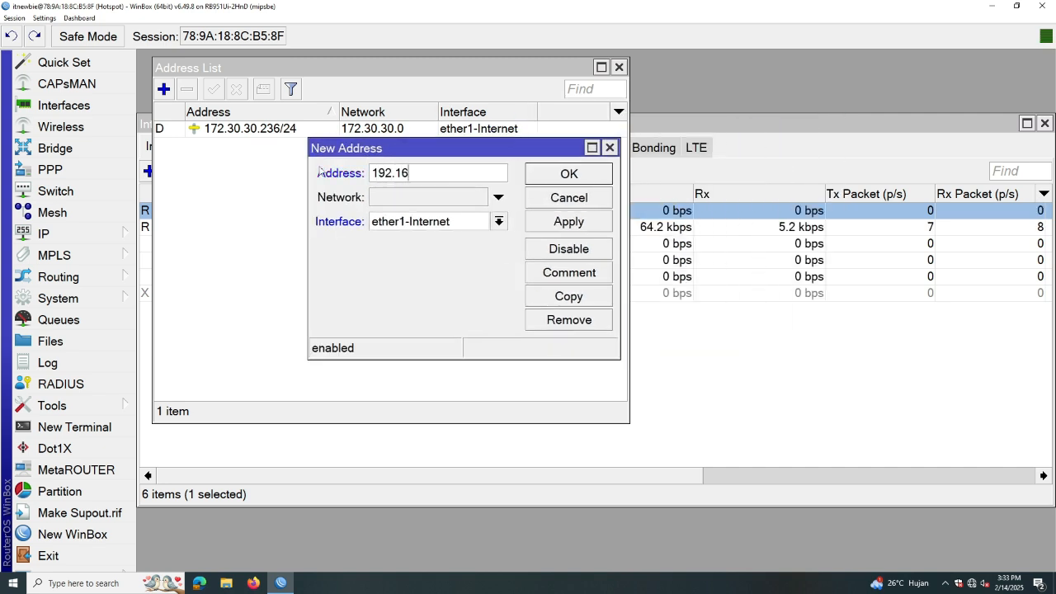
{"action": "type", "text": "8.20.1/24"}
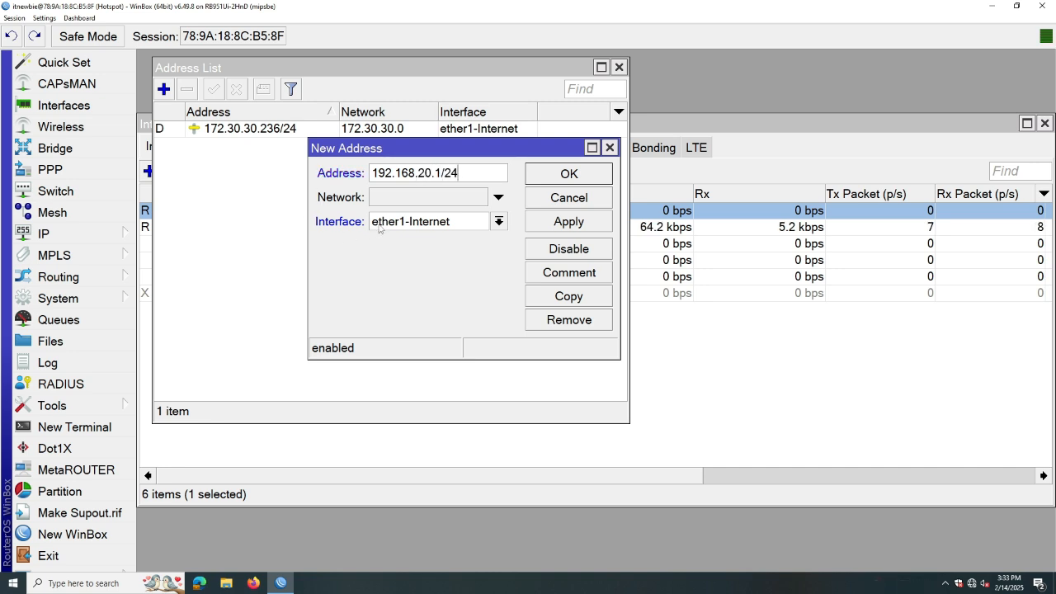
{"action": "left_click", "coordinate": [380, 228]}
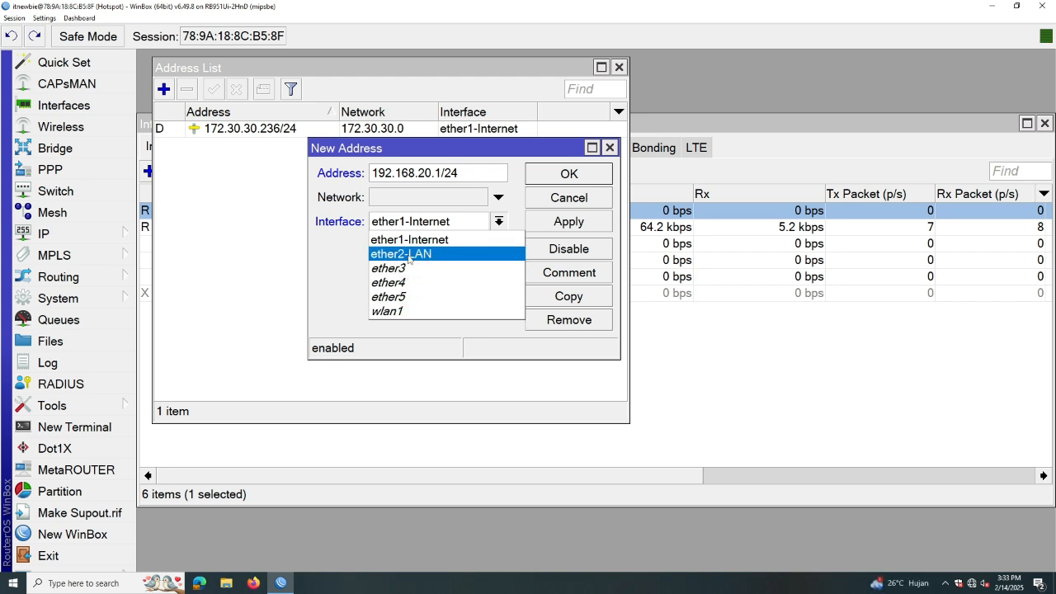
{"action": "left_click", "coordinate": [409, 257]}
{"action": "left_click", "coordinate": [568, 223]}
{"action": "left_click", "coordinate": [559, 177]}
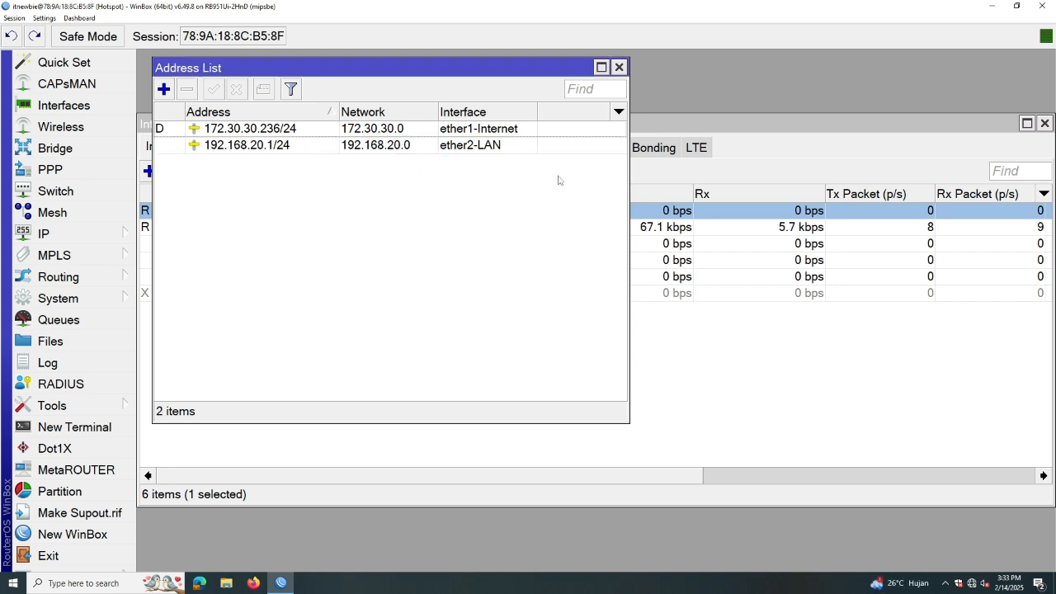
{"action": "left_click", "coordinate": [621, 68]}
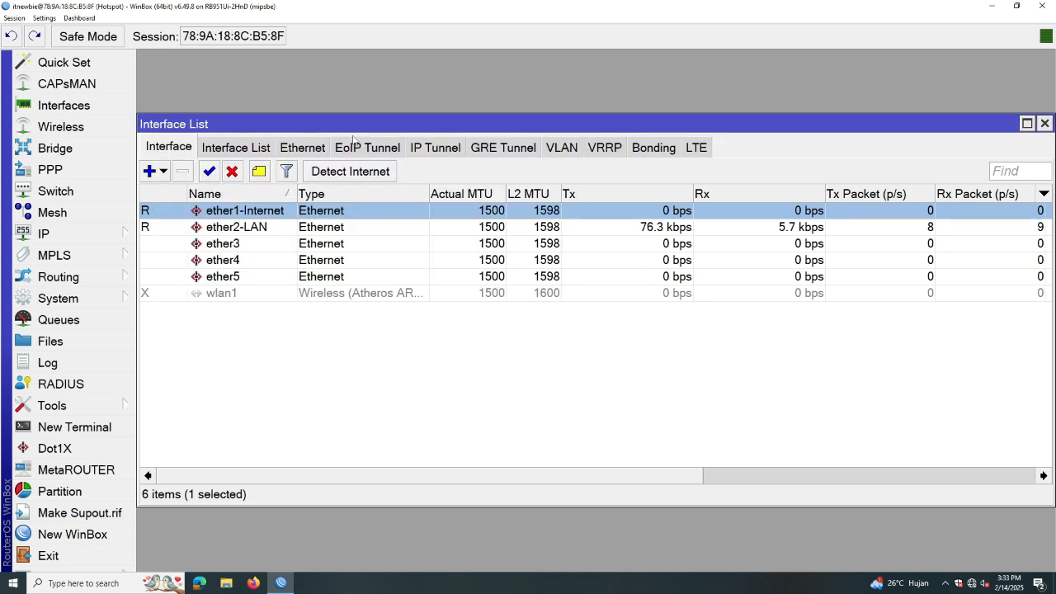
Add a srcnat NAT rule that masquerades traffic with out-interface ether1-Internet
{"action": "left_click", "coordinate": [113, 240]}
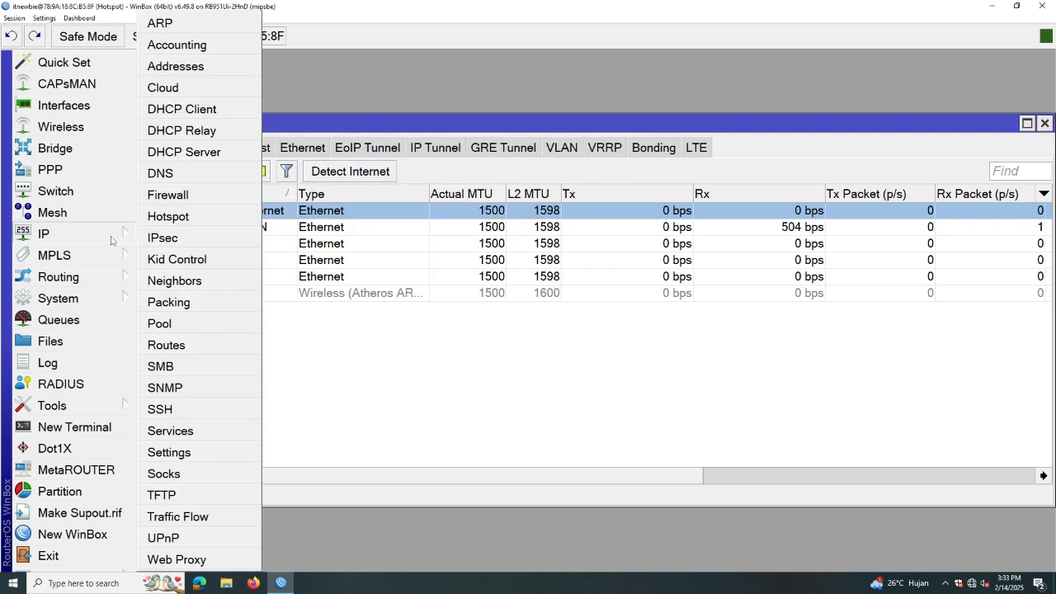
{"action": "left_click", "coordinate": [182, 199]}
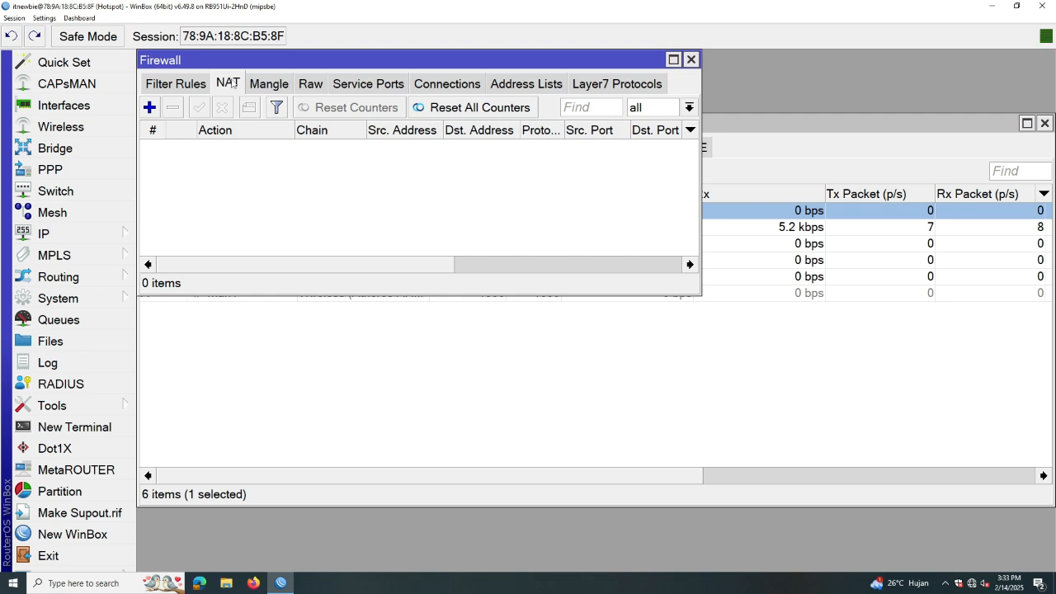
{"action": "left_click", "coordinate": [151, 107]}
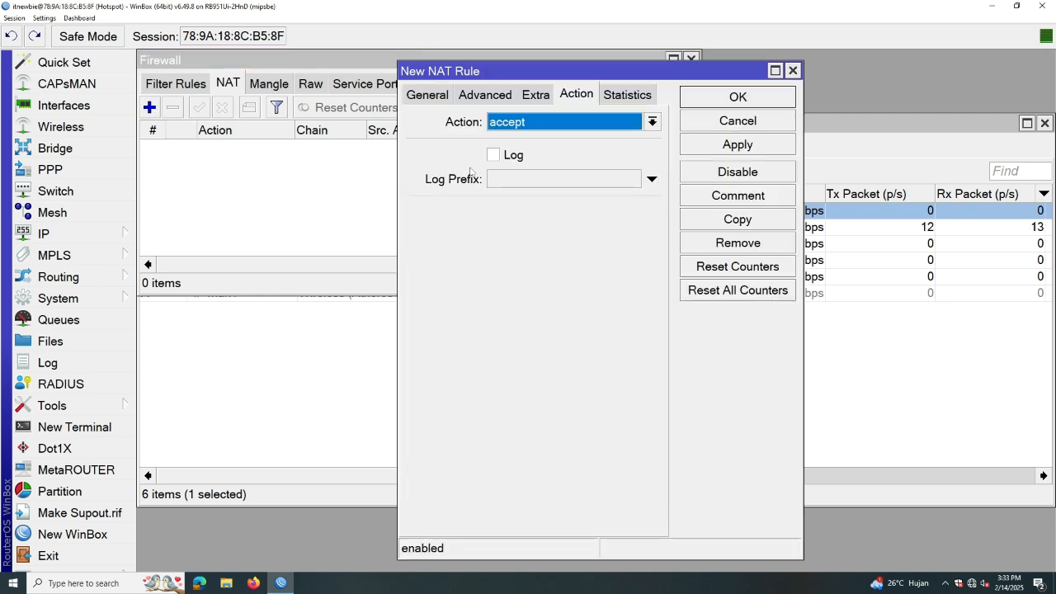
{"action": "left_click", "coordinate": [426, 96]}
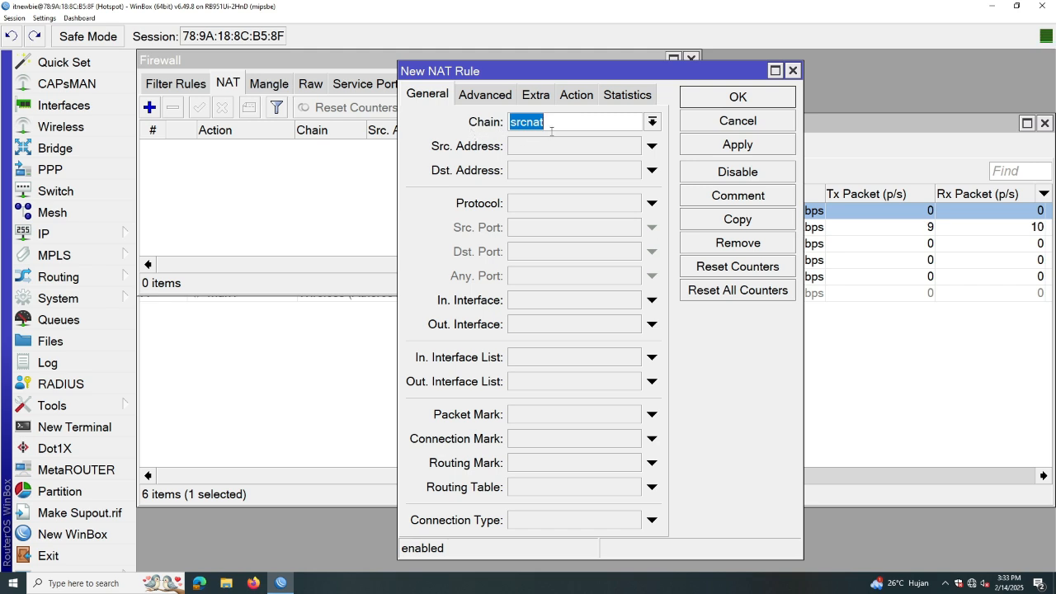
{"action": "left_click", "coordinate": [538, 325]}
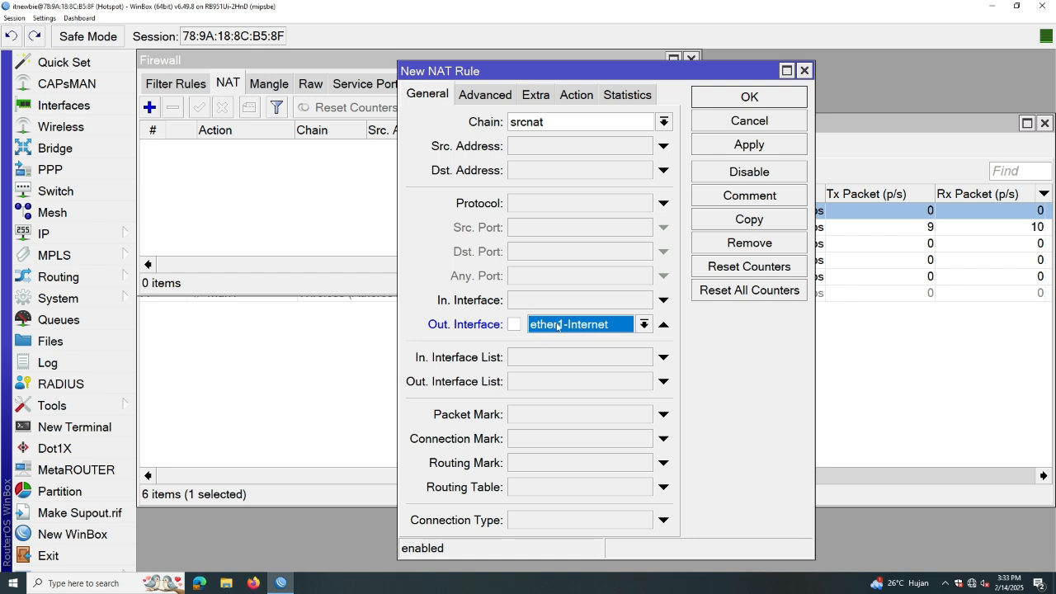
{"action": "left_click", "coordinate": [576, 94]}
{"action": "left_click", "coordinate": [552, 126]}
{"action": "left_click", "coordinate": [564, 218]}
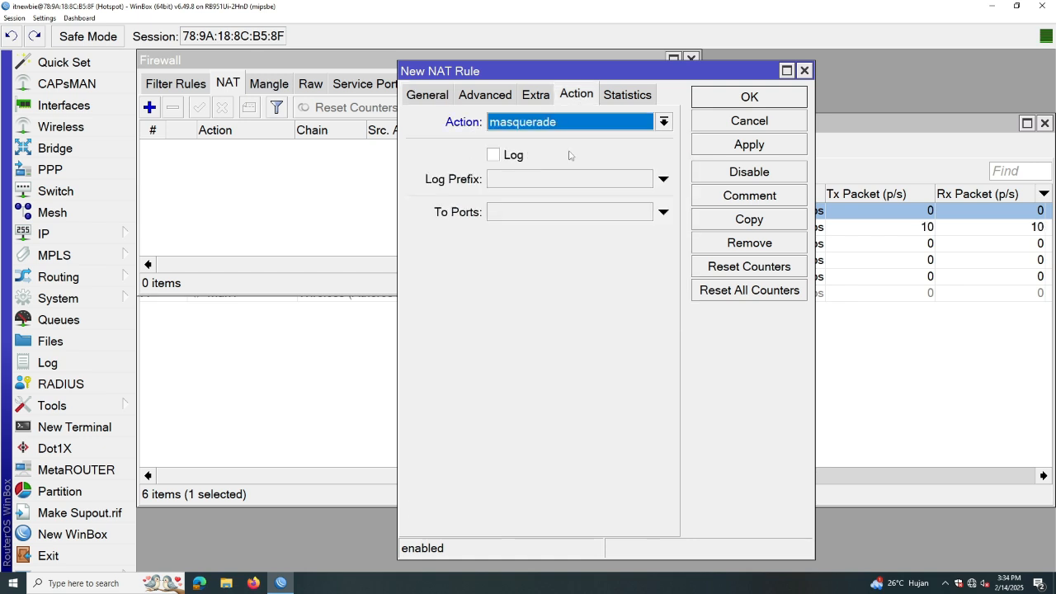
{"action": "left_click", "coordinate": [750, 145]}
{"action": "left_click", "coordinate": [750, 97]}
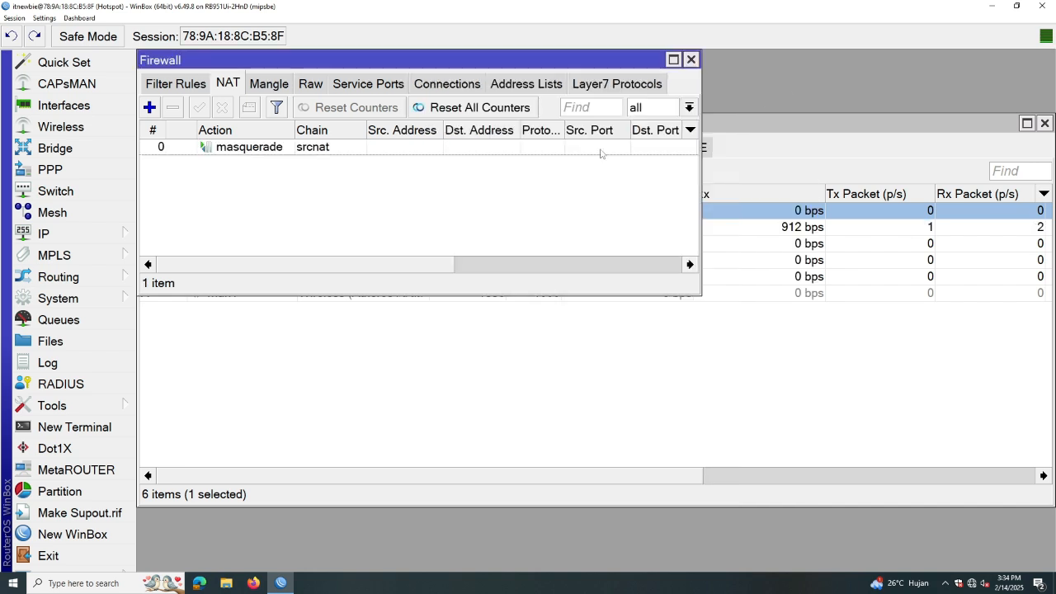
Ping google.com from a new router terminal, getting 9 of 9 replies, then minimize WinBox
{"action": "left_click", "coordinate": [68, 427]}
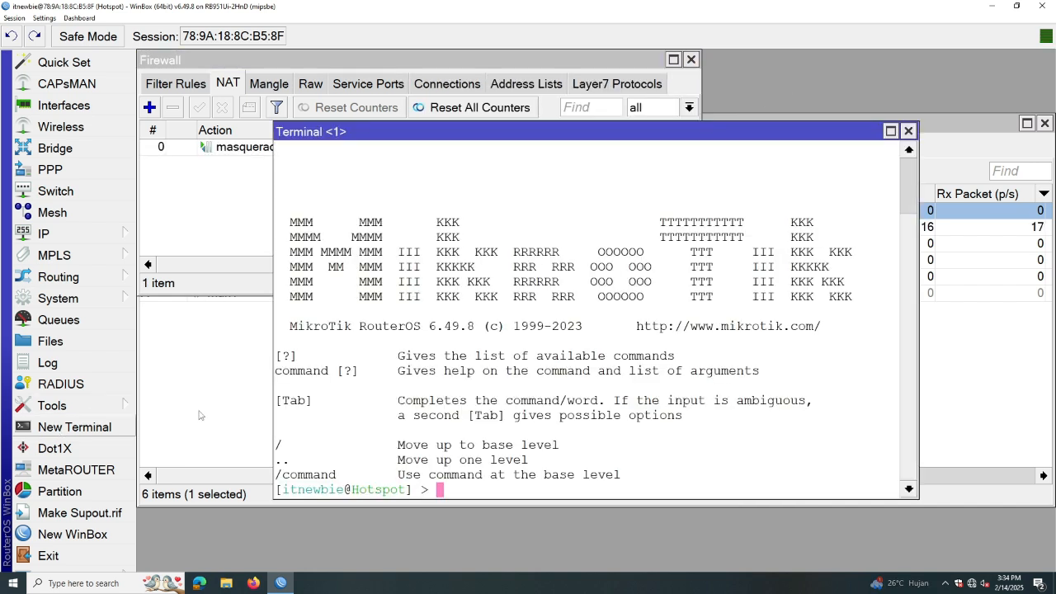
{"action": "type", "text": "ping"}
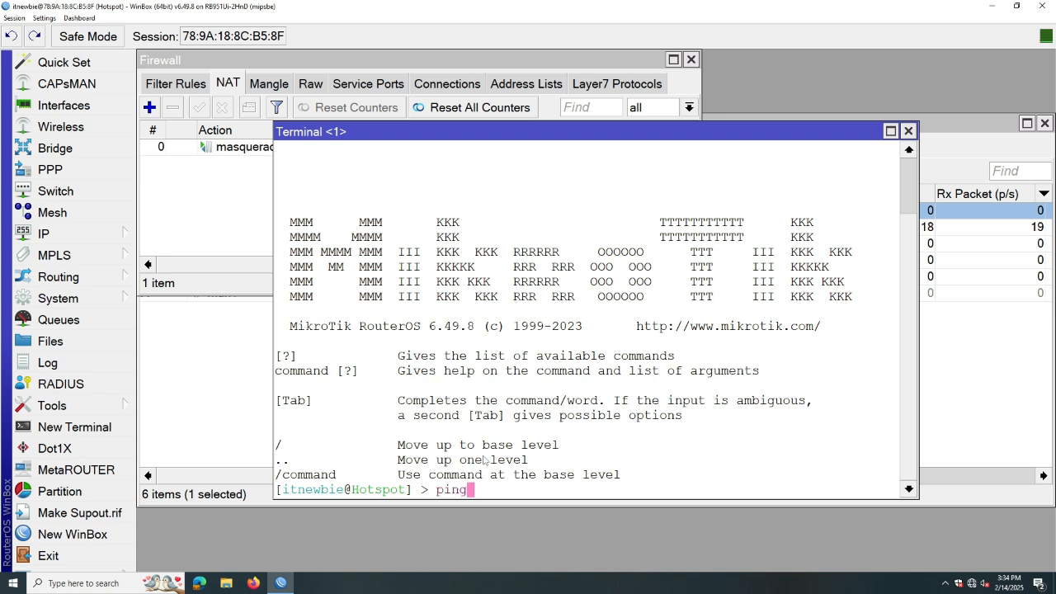
{"action": "type", "text": " google.com"}
{"action": "key", "text": "Return"}
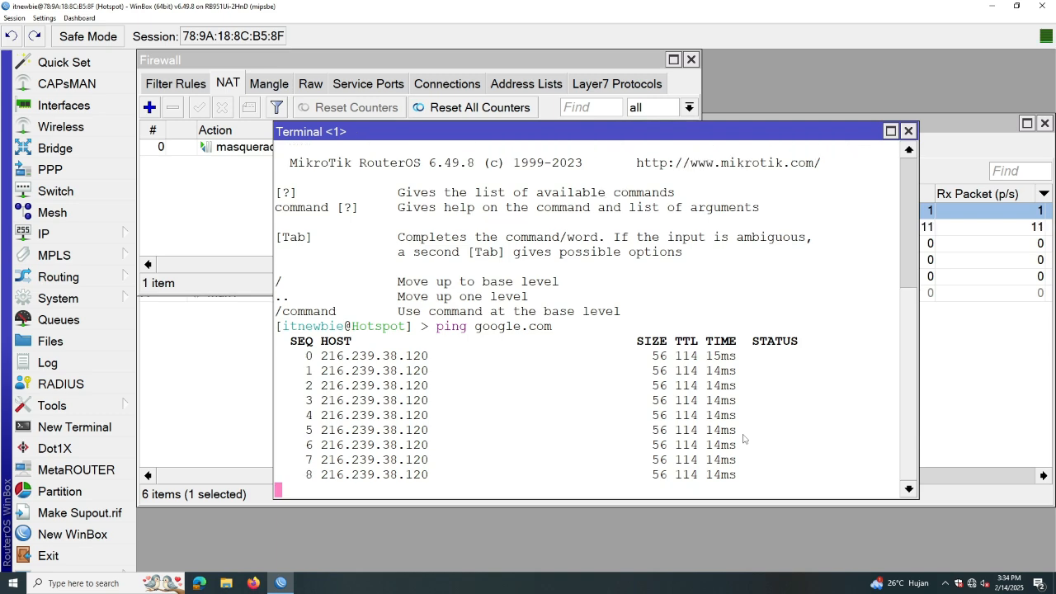
{"action": "key", "text": "ctrl+c"}
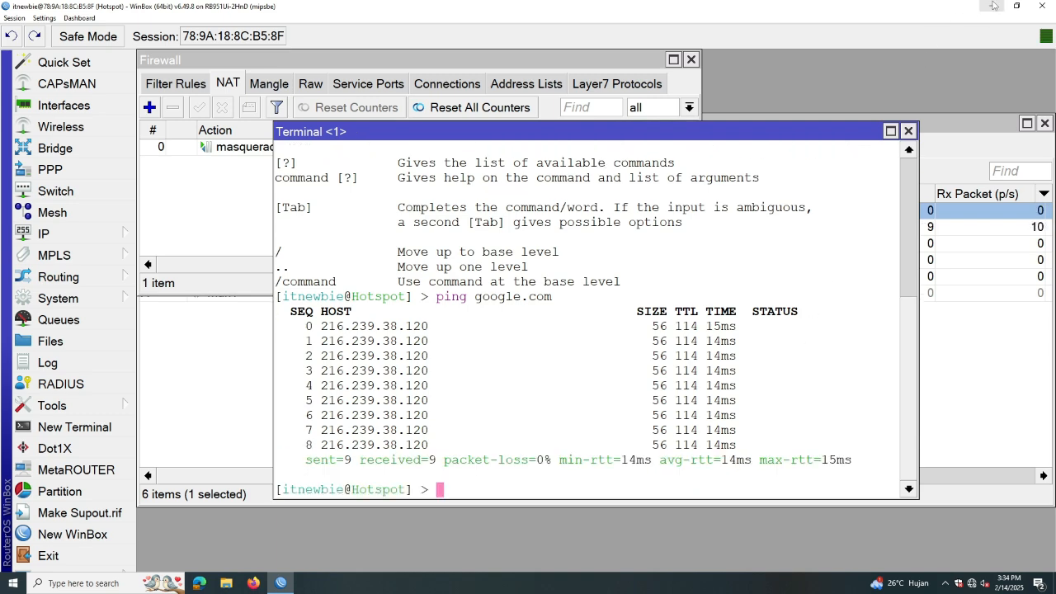
{"action": "left_click", "coordinate": [993, 6]}
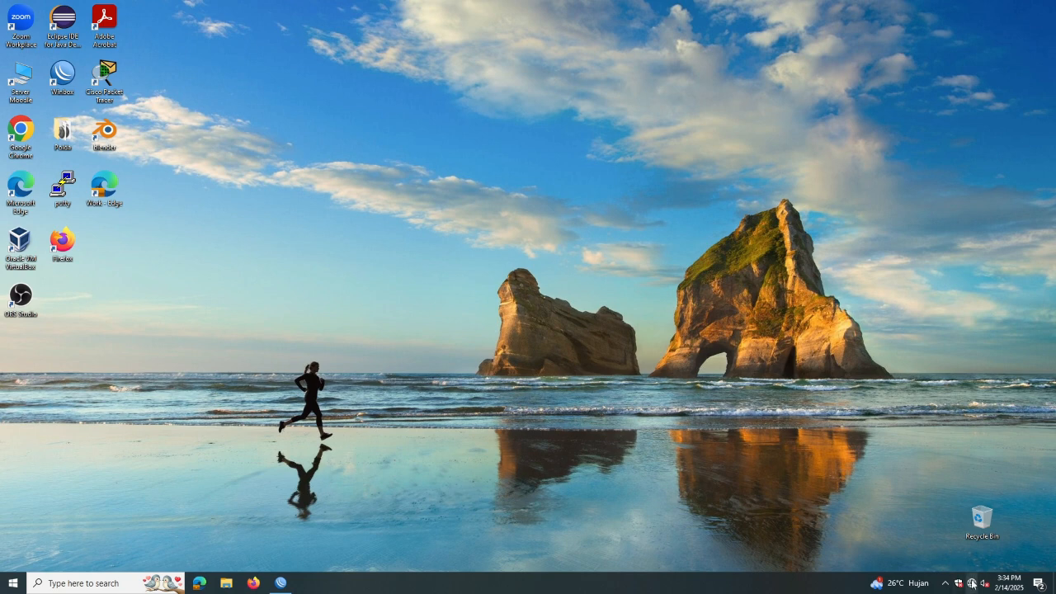
Open the Network Connections adapter list via Network & Internet settings and bring up Ethernet 2's options
{"action": "right_click", "coordinate": [972, 583]}
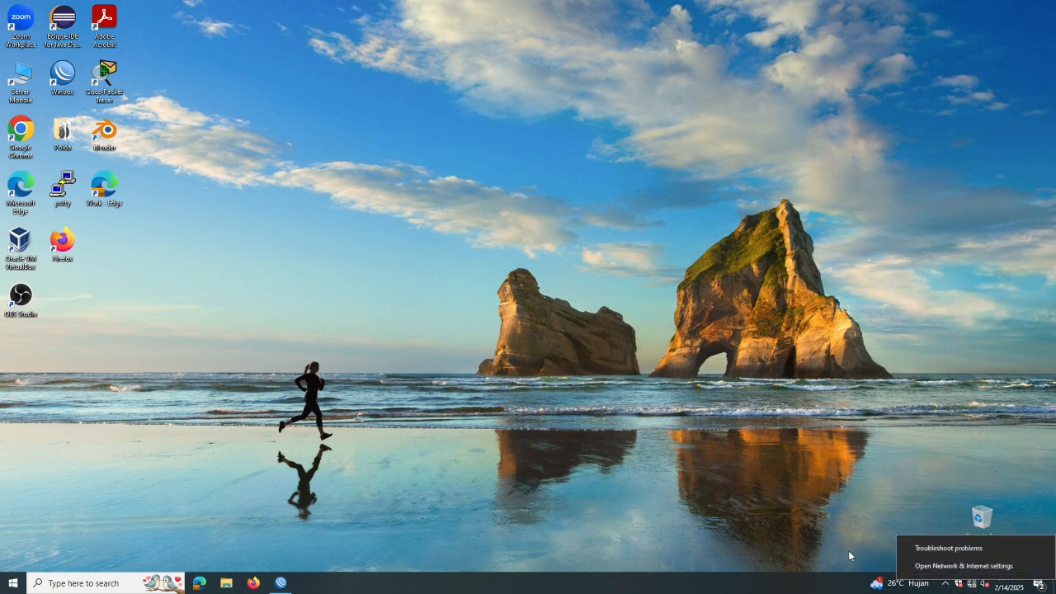
{"action": "left_click", "coordinate": [952, 566]}
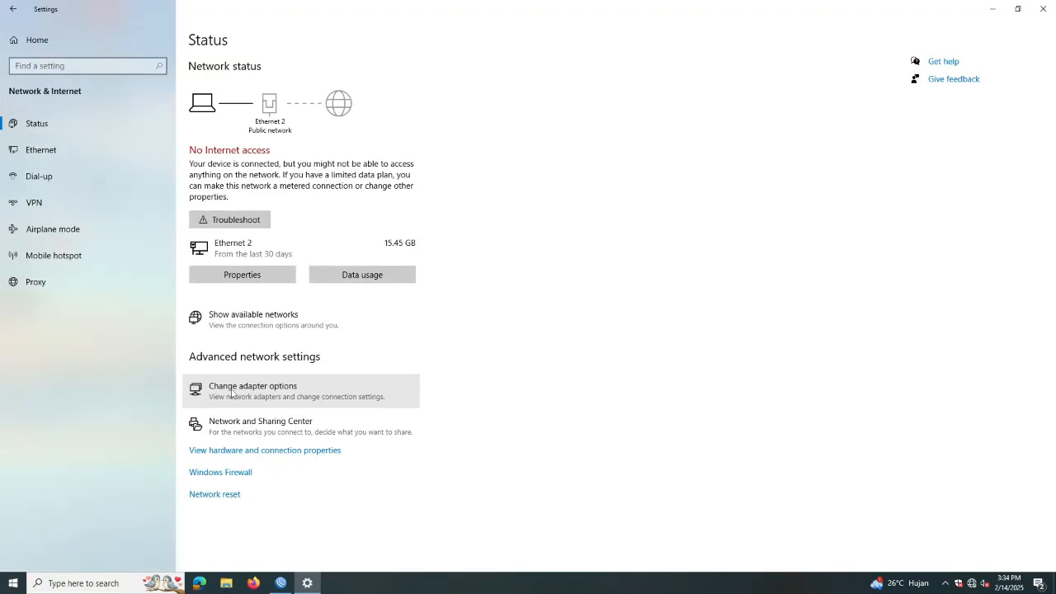
{"action": "left_click", "coordinate": [232, 393]}
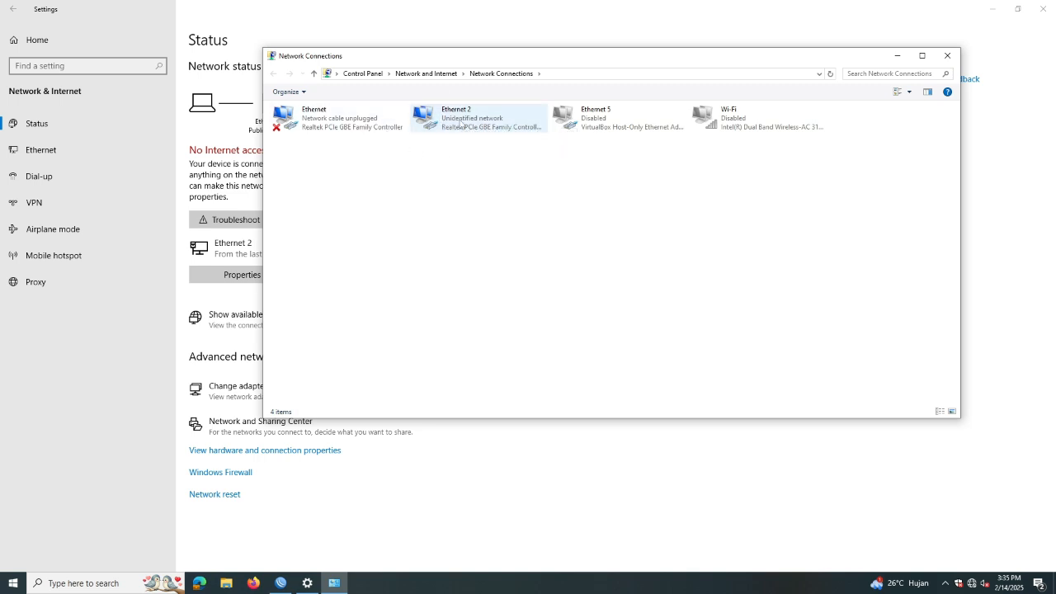
{"action": "right_click", "coordinate": [459, 120]}
Set Ethernet 2's IPv4 to static 192.168.20.2, mask 255.255.255.0, gateway 192.168.20.1
{"action": "left_click", "coordinate": [495, 224]}
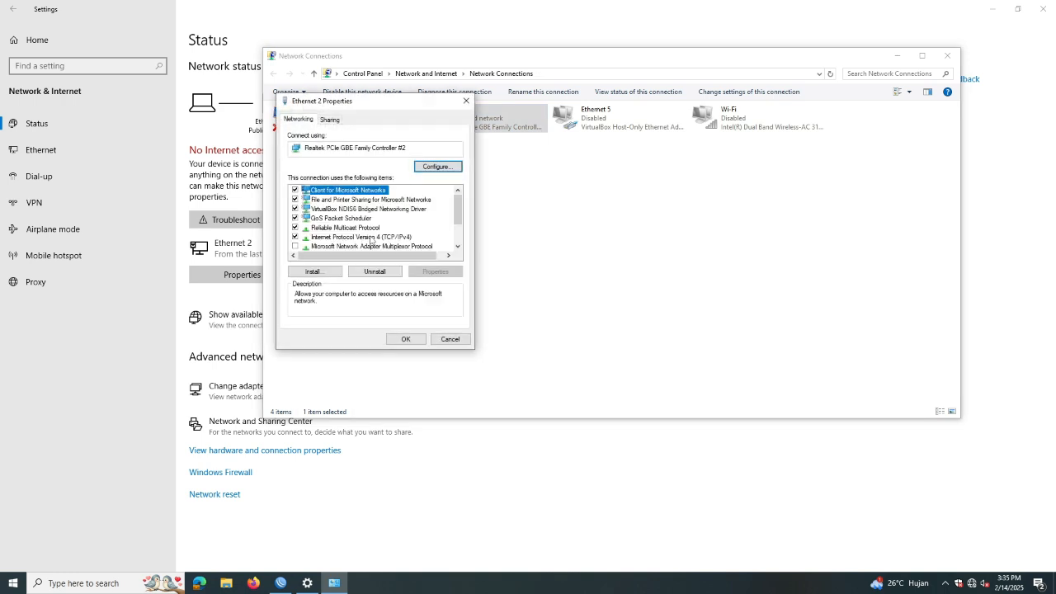
{"action": "left_click", "coordinate": [370, 239]}
{"action": "left_click", "coordinate": [437, 273]}
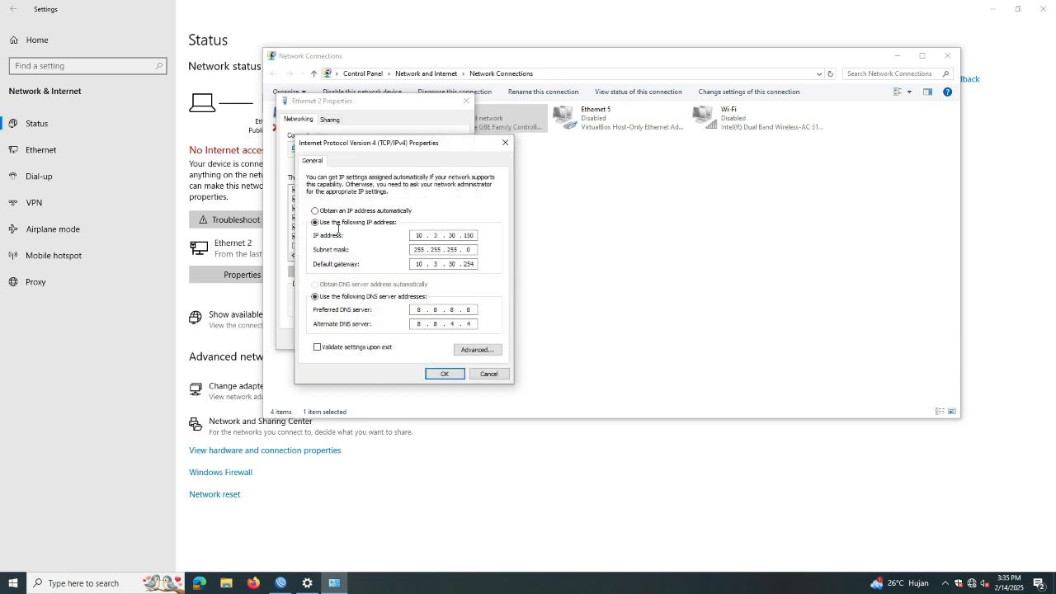
{"action": "left_click", "coordinate": [365, 211]}
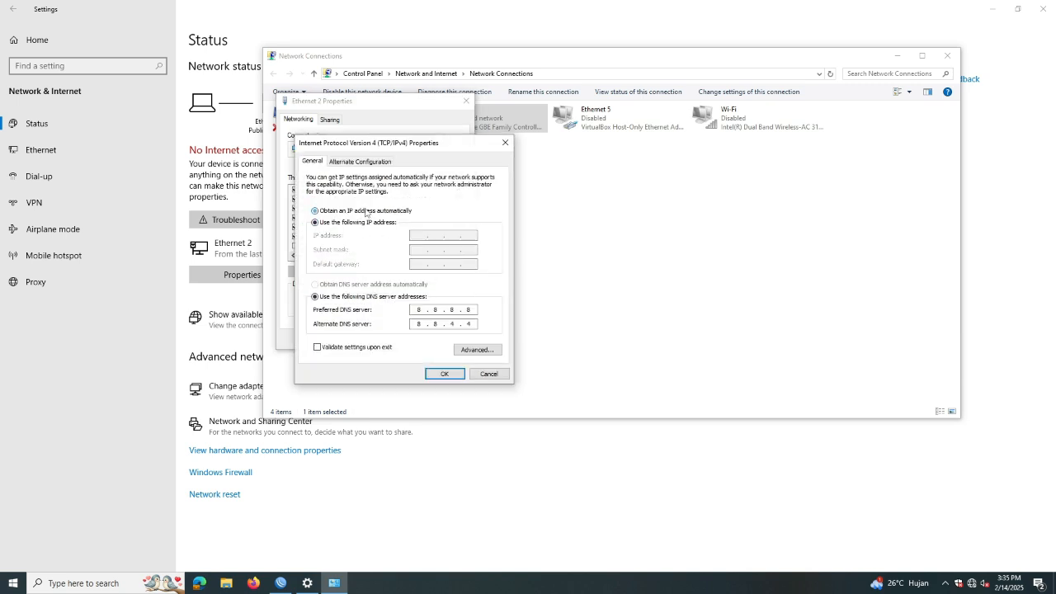
{"action": "left_click", "coordinate": [356, 223]}
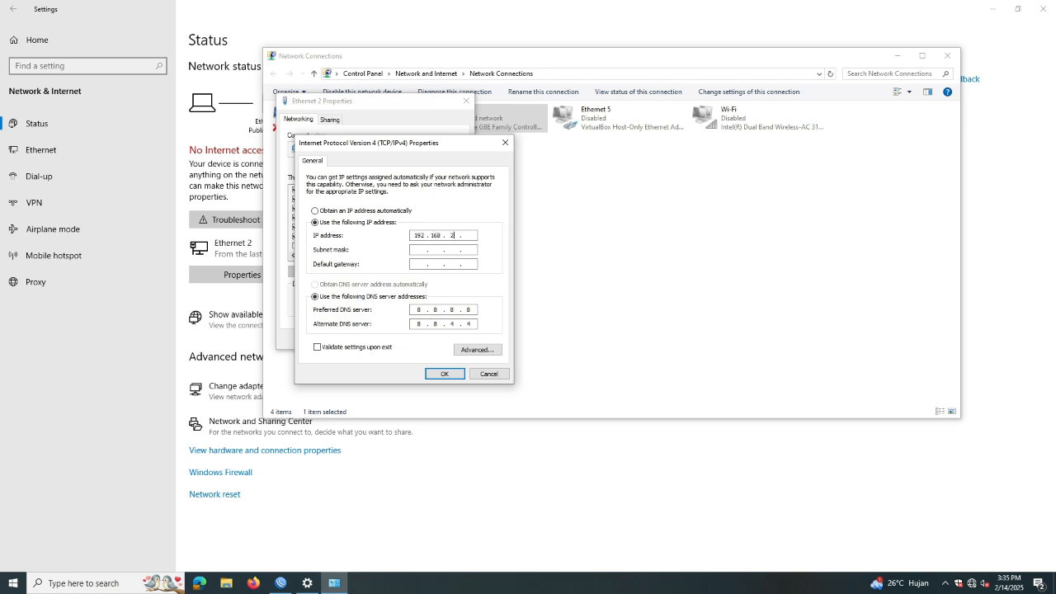
{"action": "key", "text": "Tab"}
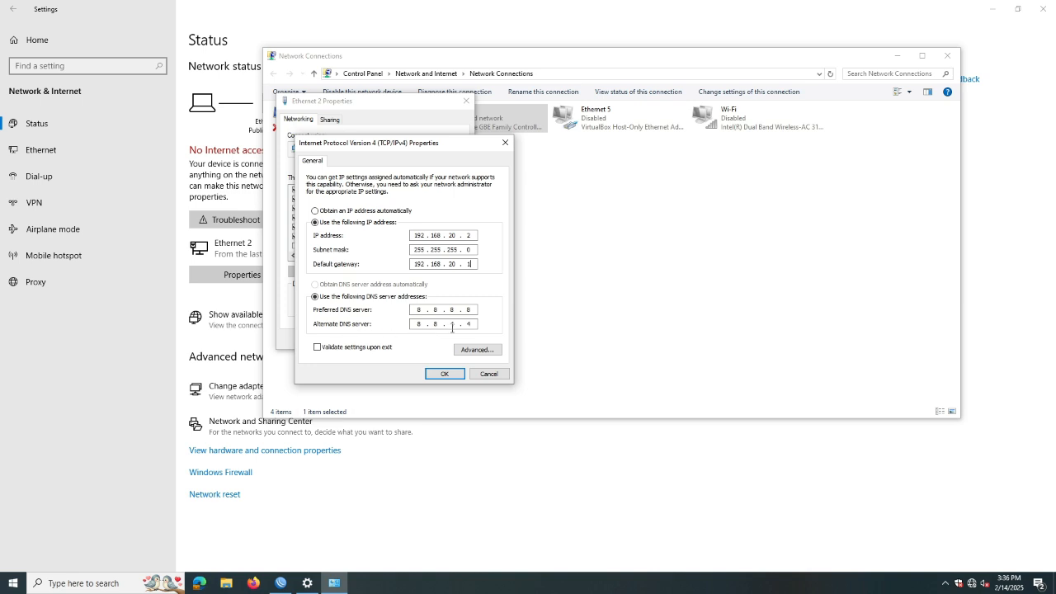
{"action": "left_click", "coordinate": [443, 374]}
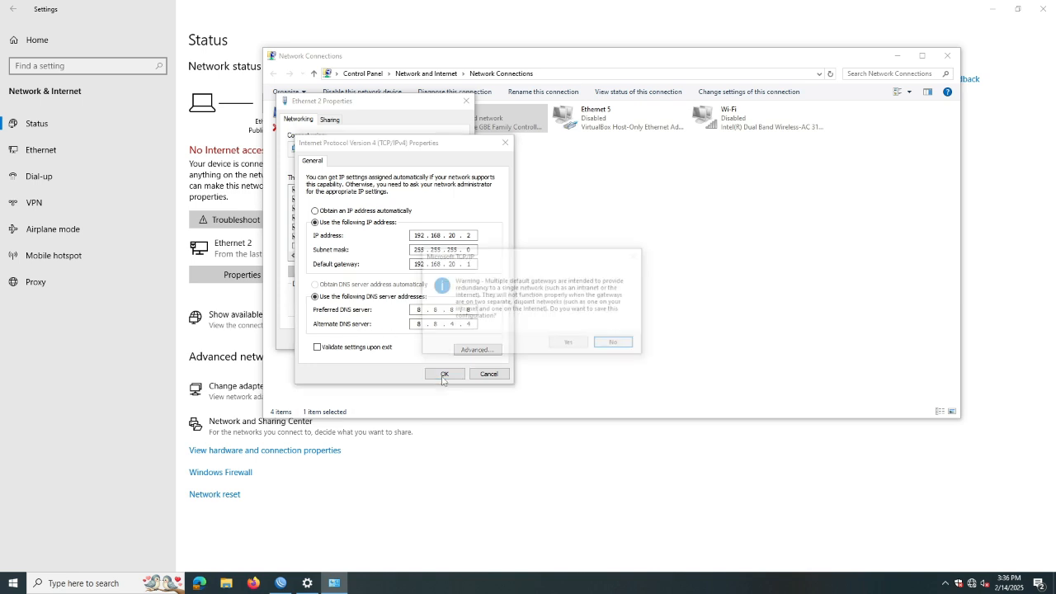
{"action": "left_click", "coordinate": [556, 344]}
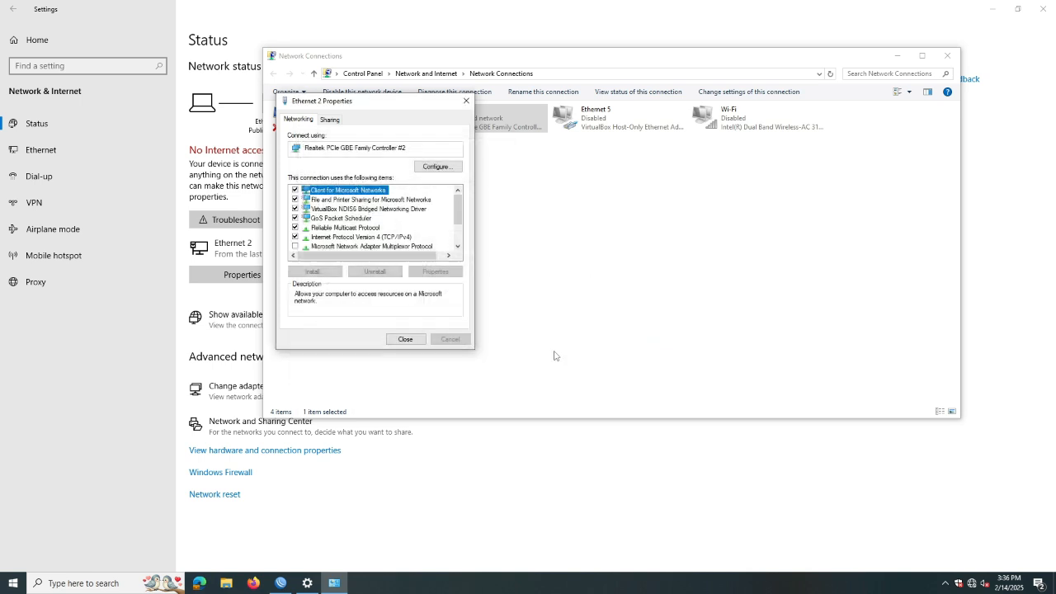
{"action": "left_click", "coordinate": [405, 338]}
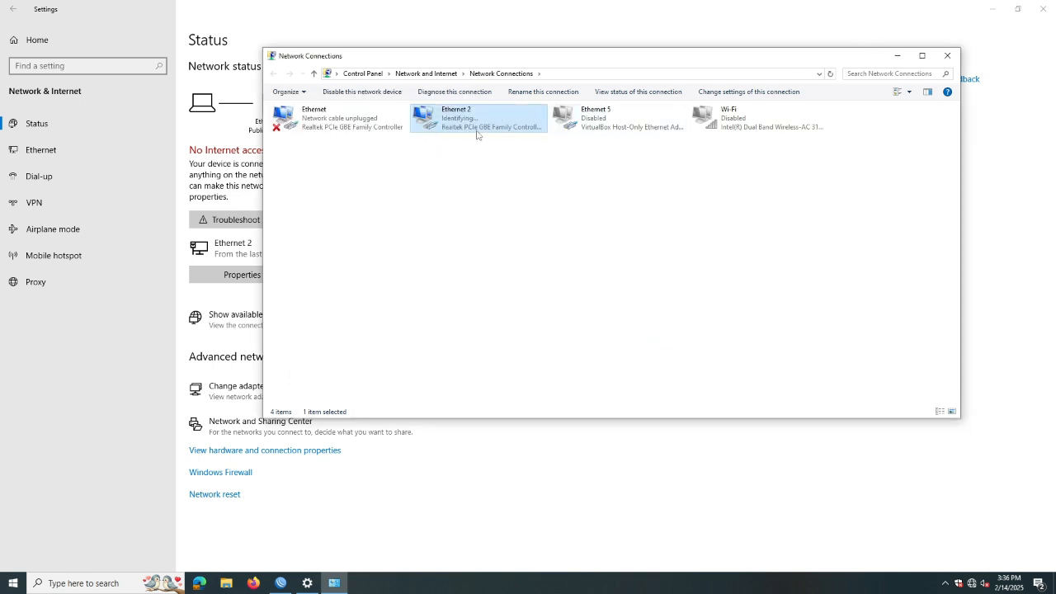
{"action": "left_click", "coordinate": [896, 57]}
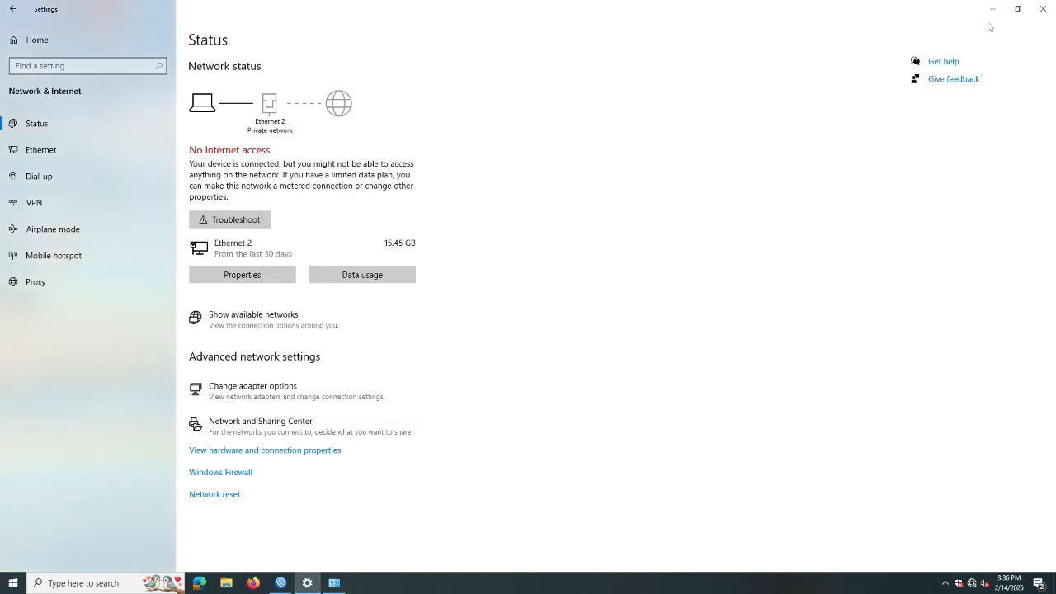
Load detik.com in Chrome, dismiss its livechat popup and scroll through the headlines
{"action": "left_click", "coordinate": [992, 8]}
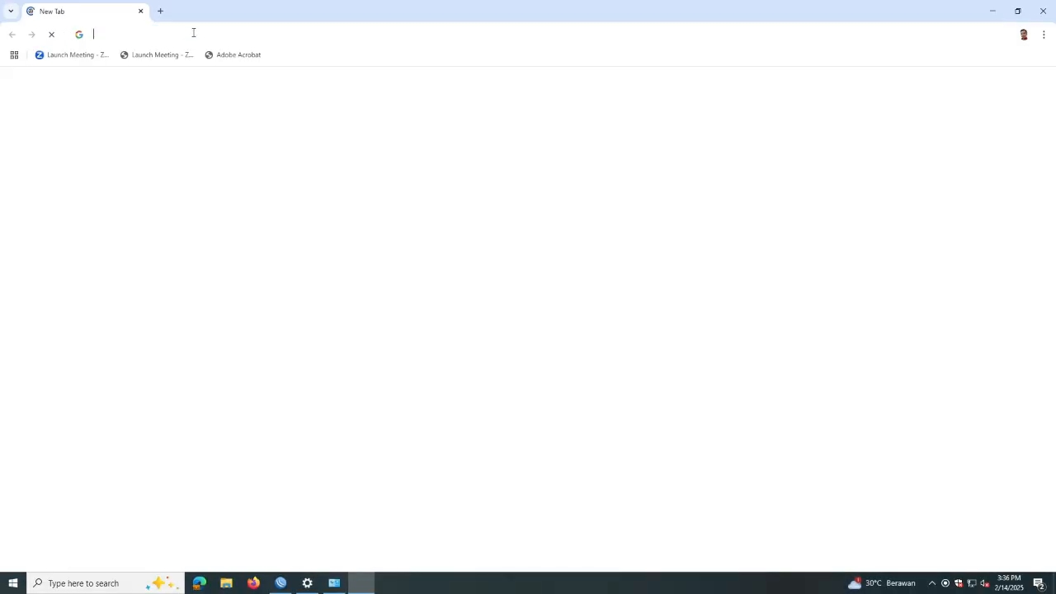
{"action": "type", "text": "detik.com"}
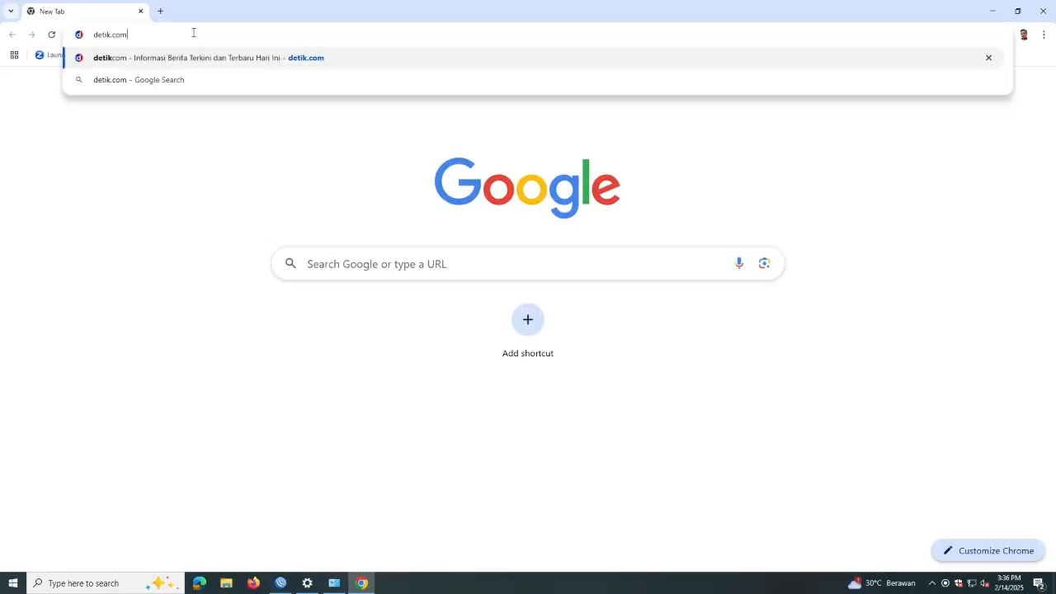
{"action": "key", "text": "Return"}
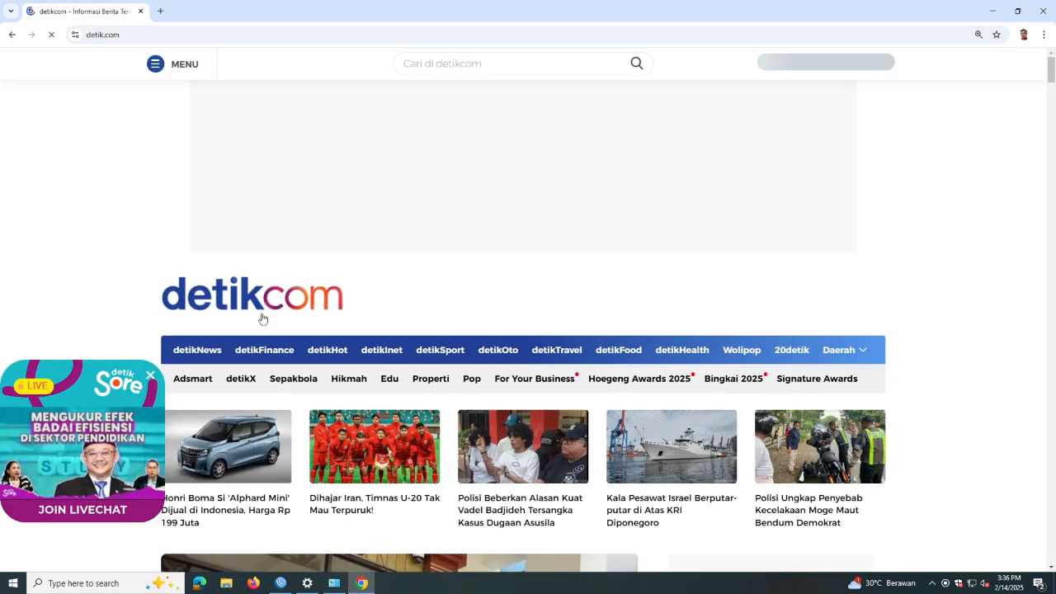
{"action": "left_click", "coordinate": [150, 376]}
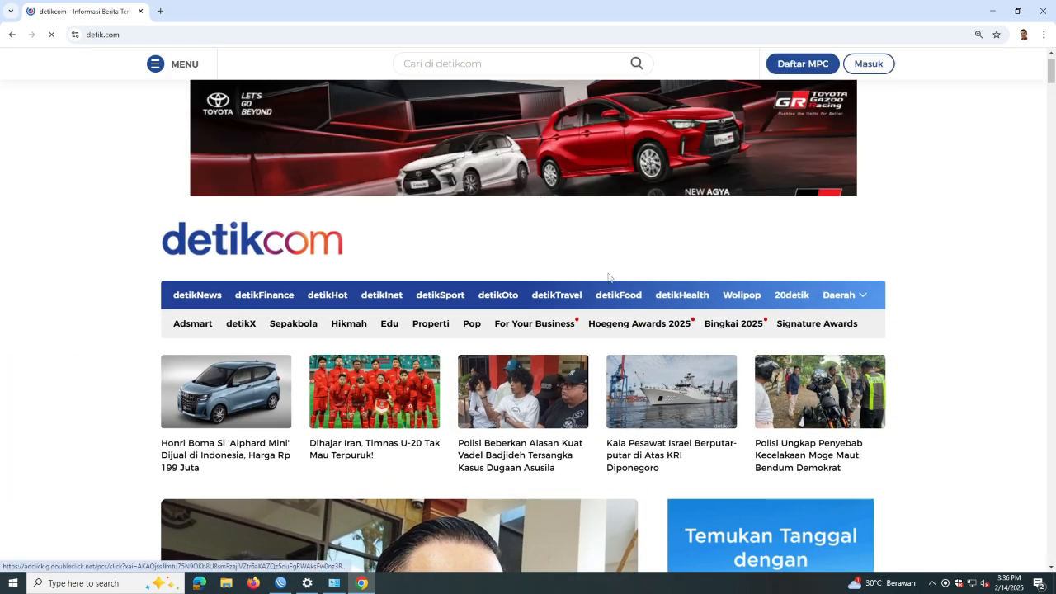
{"action": "scroll", "coordinate": [608, 277], "scroll_direction": "down", "scroll_amount": 3}
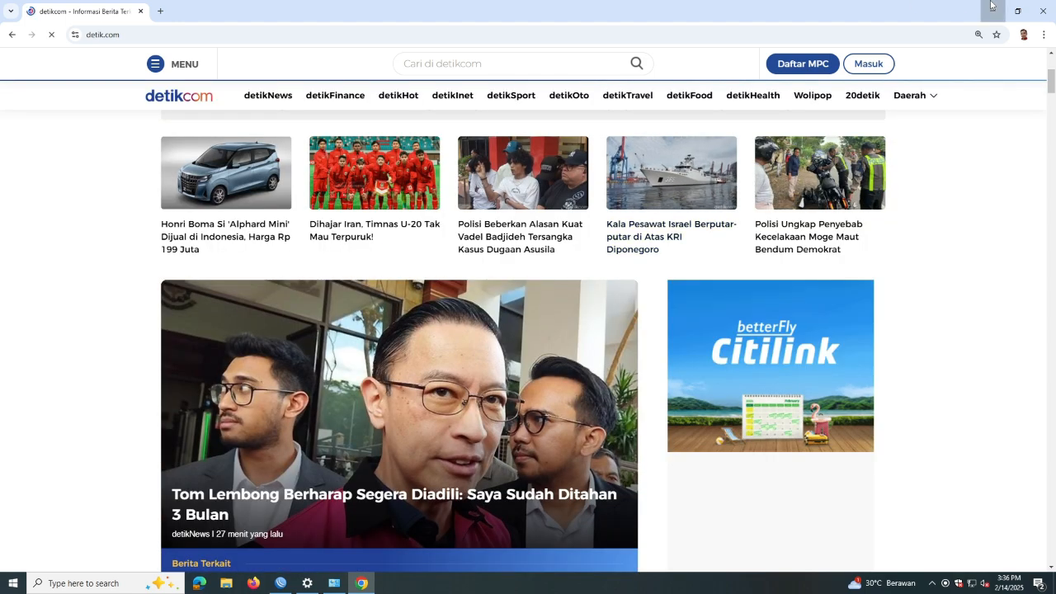
{"action": "left_click", "coordinate": [992, 10]}
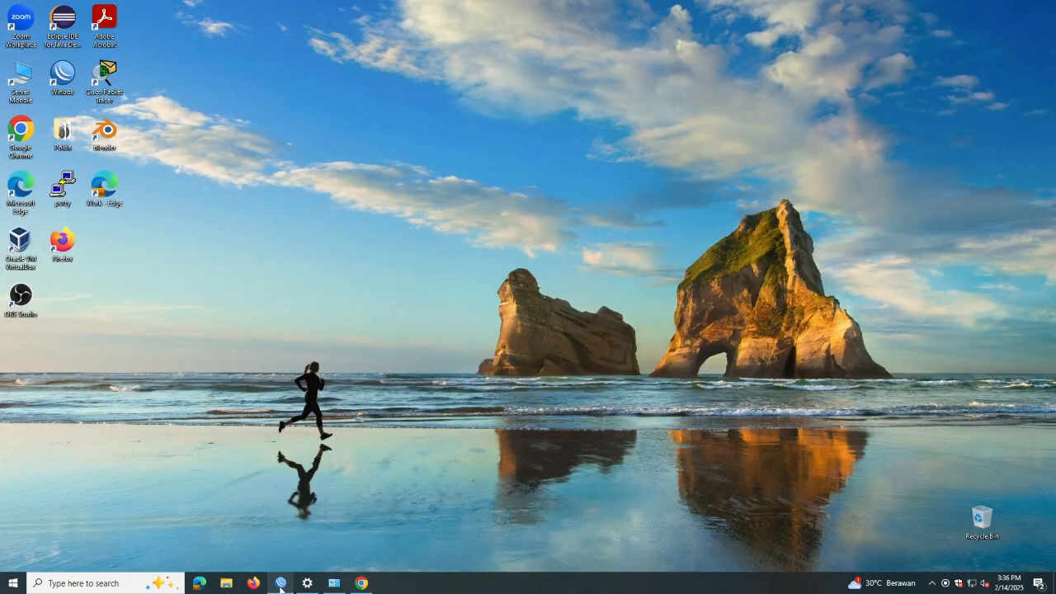
Restore WinBox and close the terminal, interface list and Firewall windows
{"action": "left_click", "coordinate": [280, 582]}
{"action": "left_click", "coordinate": [908, 131]}
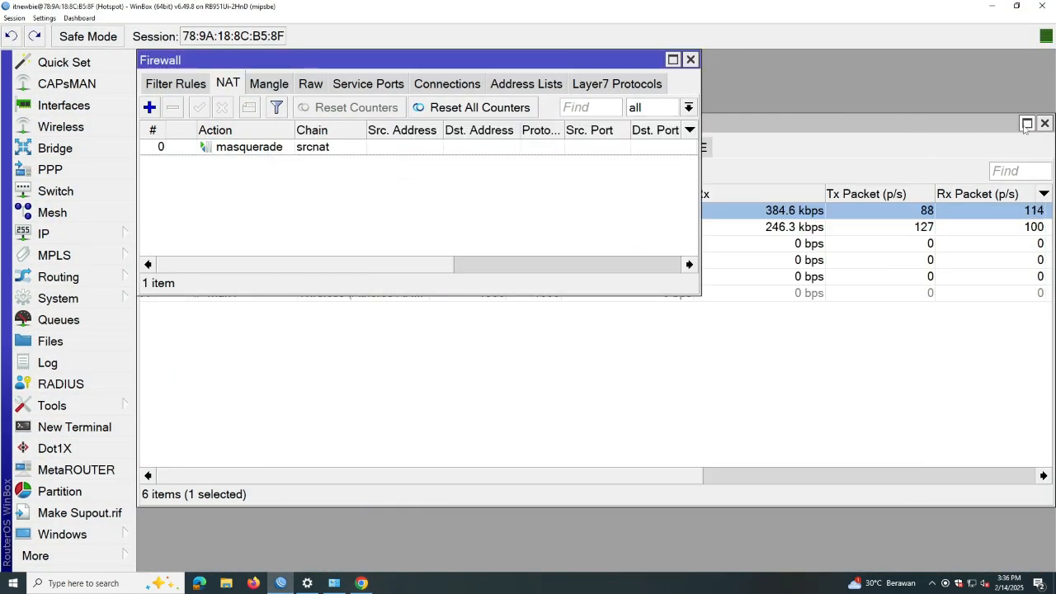
{"action": "left_click", "coordinate": [951, 120]}
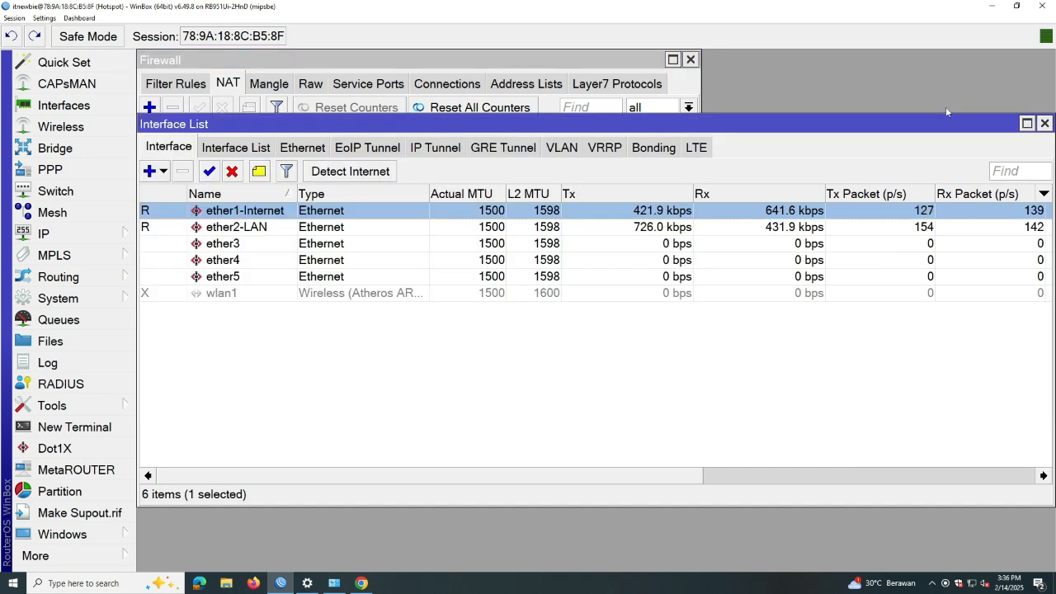
{"action": "left_click", "coordinate": [1045, 123]}
{"action": "left_click", "coordinate": [691, 60]}
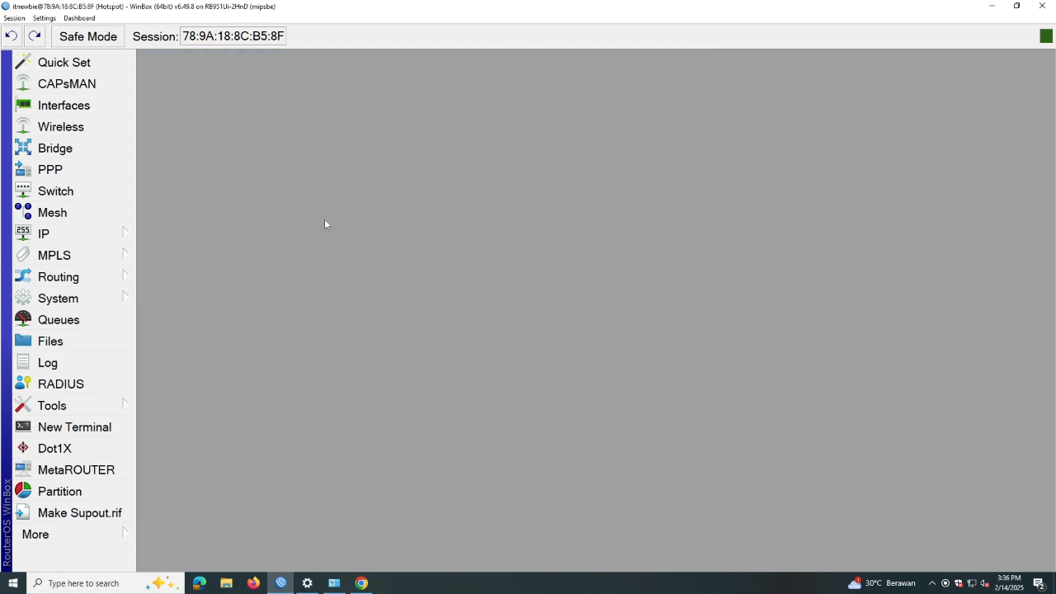
Launch Hotspot Setup from the empty IP > Hotspot server list
{"action": "left_click", "coordinate": [79, 241]}
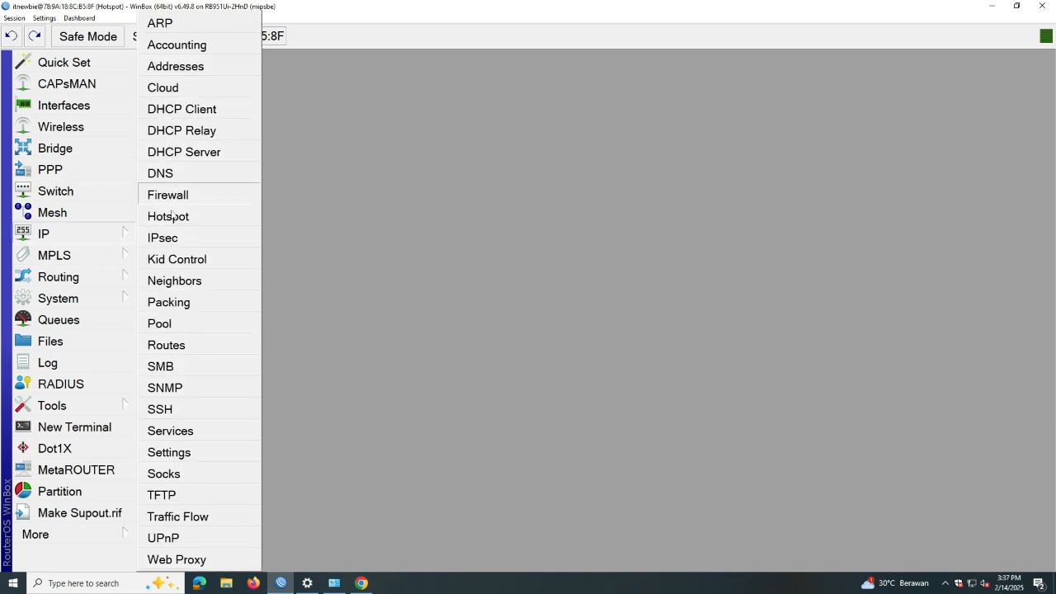
{"action": "left_click", "coordinate": [178, 218]}
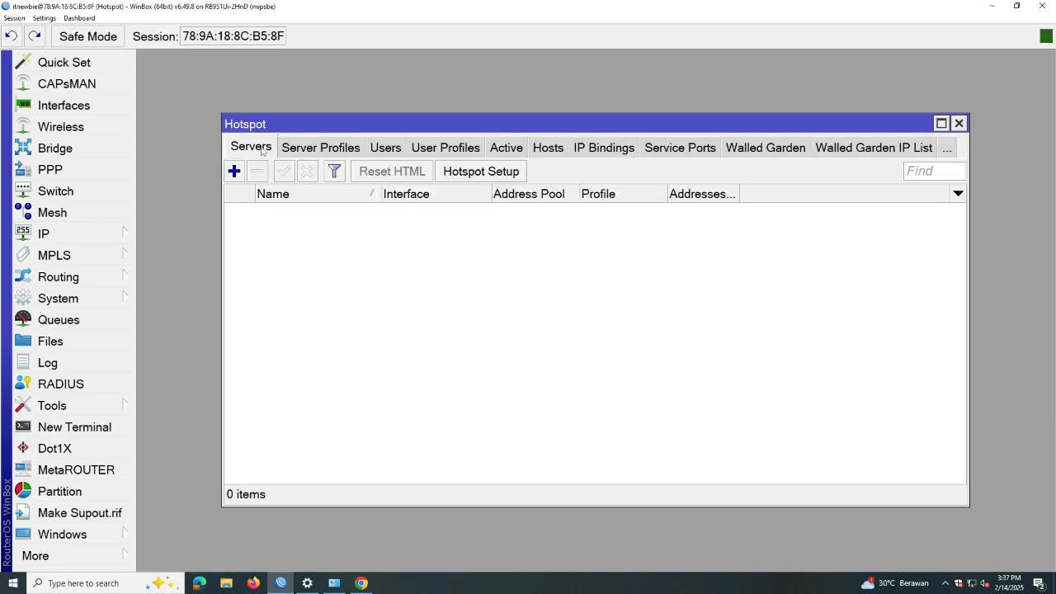
{"action": "left_click", "coordinate": [476, 175]}
Put the hotspot on ether2-LAN, accepting 192.168.20.1/24, the default pool, no certificate and no SMTP
{"action": "left_click", "coordinate": [609, 297]}
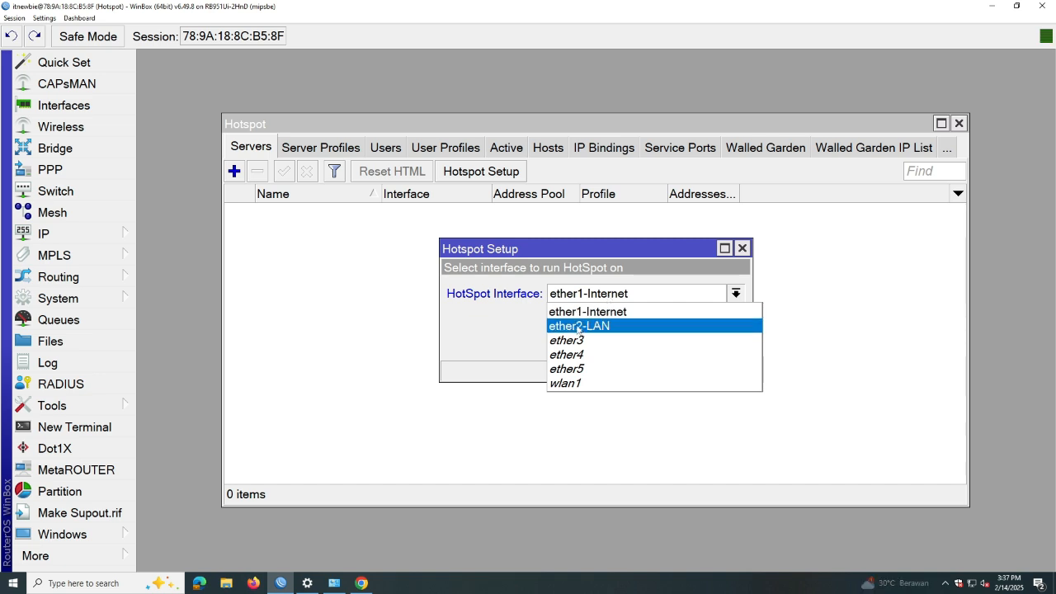
{"action": "left_click", "coordinate": [594, 326]}
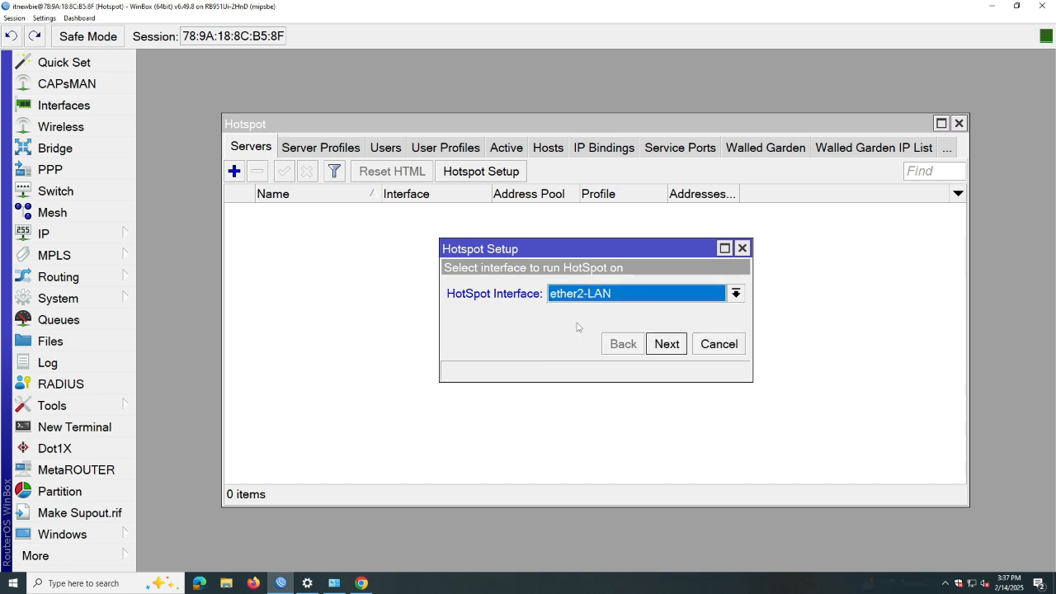
{"action": "left_click", "coordinate": [668, 347]}
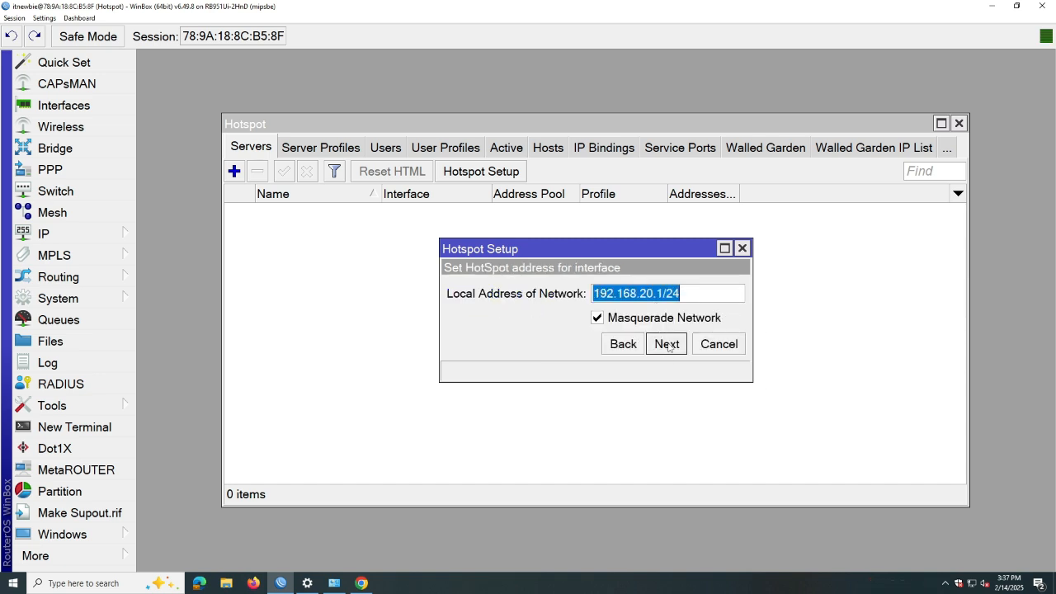
{"action": "left_click", "coordinate": [670, 346]}
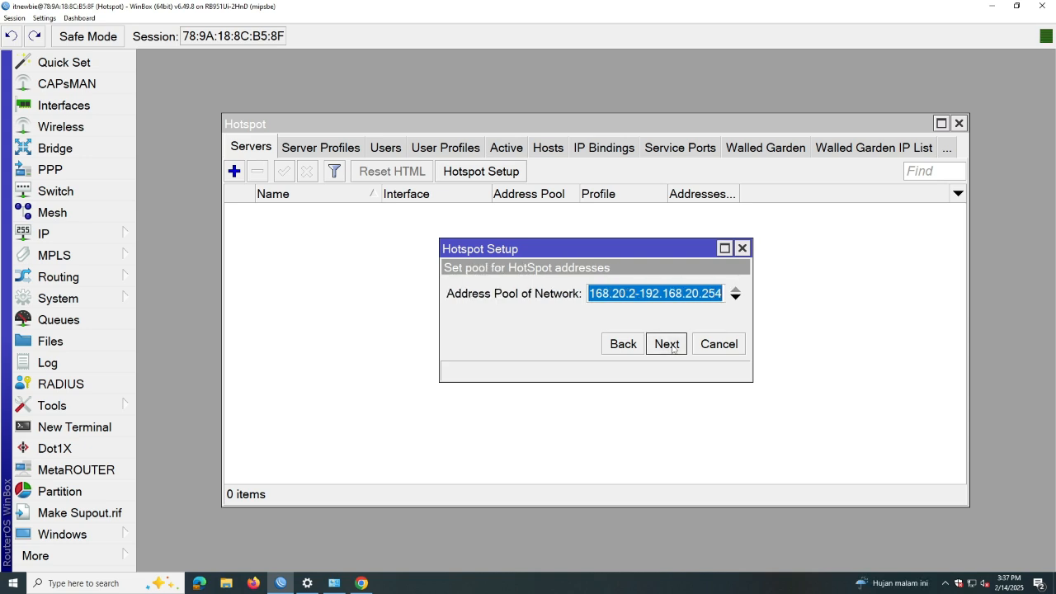
{"action": "left_click", "coordinate": [675, 348]}
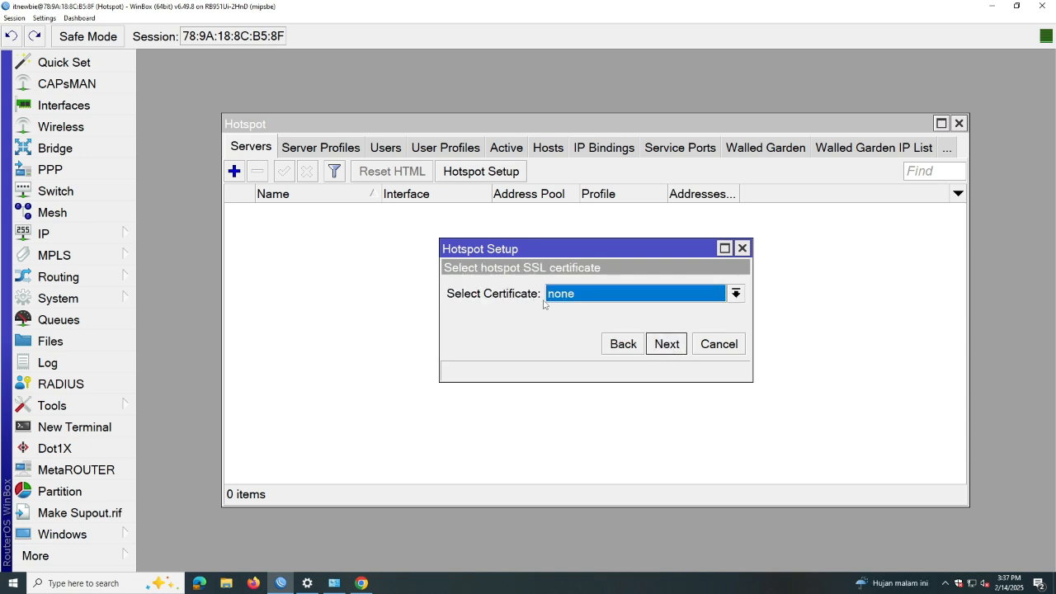
{"action": "left_click", "coordinate": [666, 346]}
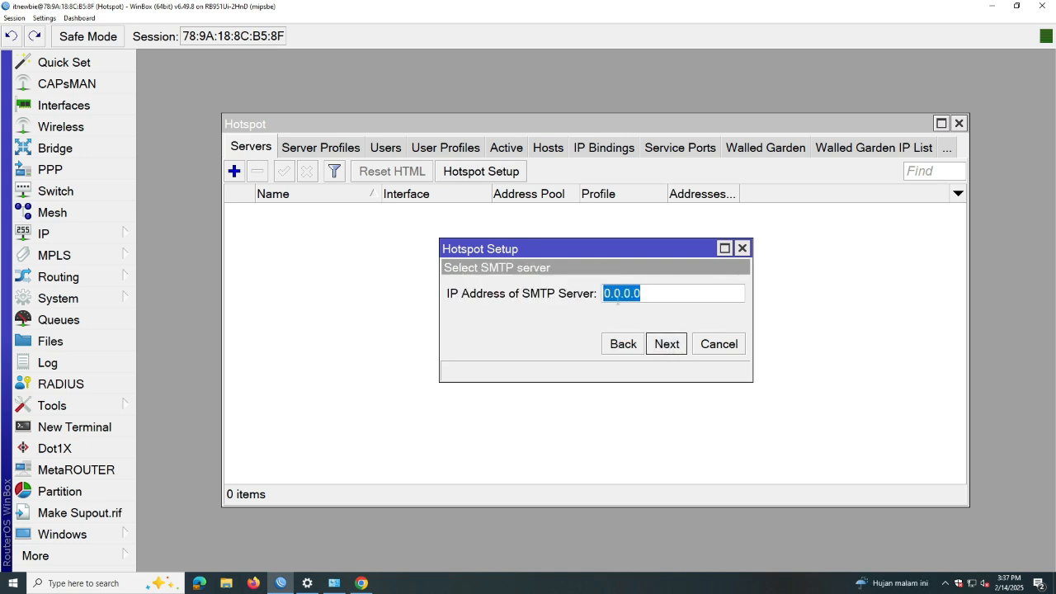
{"action": "left_click", "coordinate": [671, 347]}
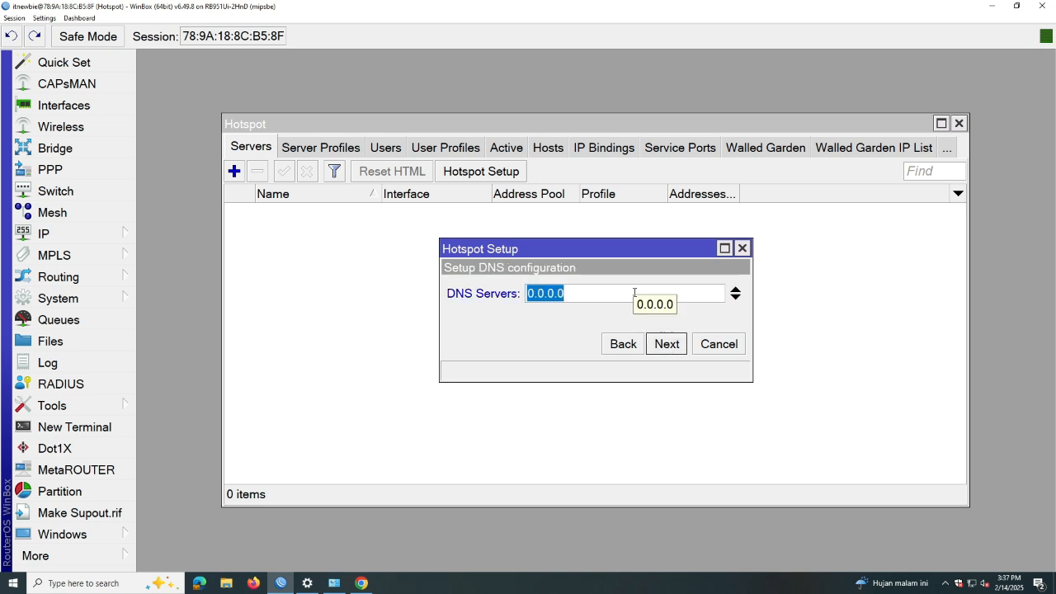
Set DNS 8.8.8.8, DNS name itnewbie.co.id and the local user's password, then finish the wizard
{"action": "type", "text": "8.8.8.8"}
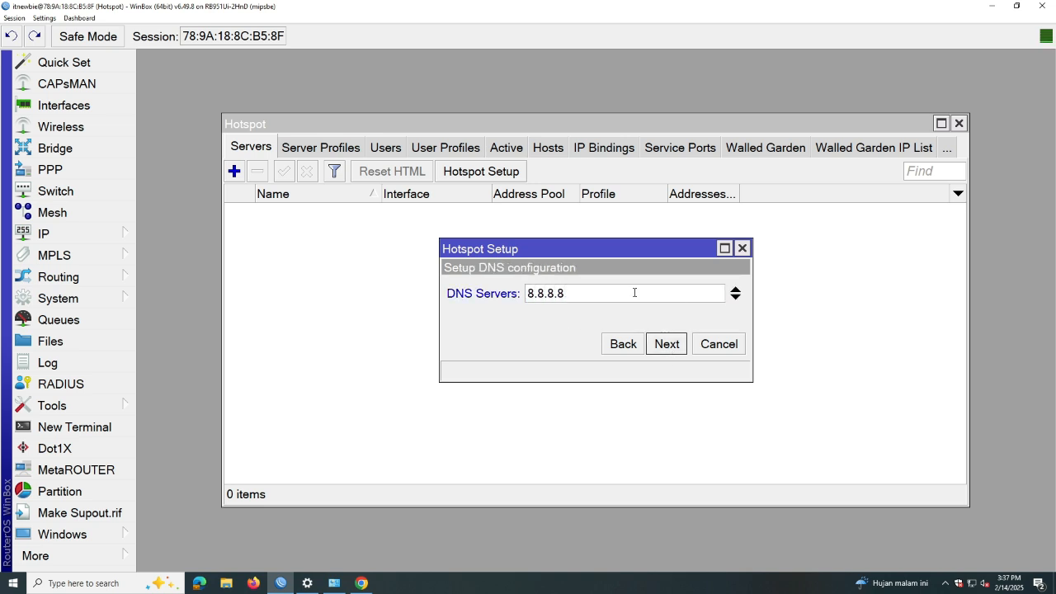
{"action": "left_click", "coordinate": [669, 346]}
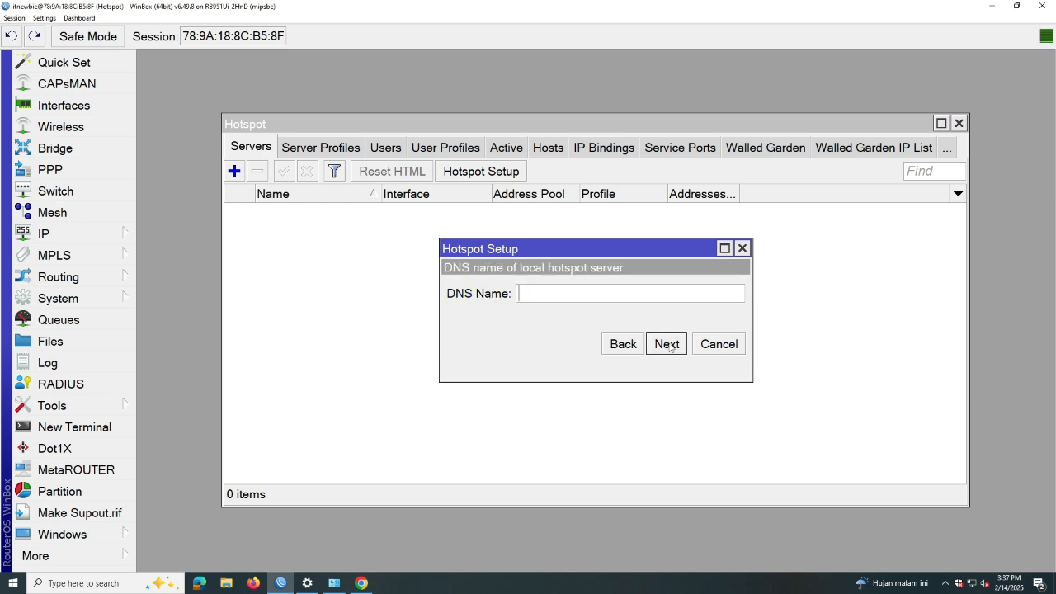
{"action": "type", "text": "itnewbie.co.id"}
{"action": "left_click", "coordinate": [672, 345]}
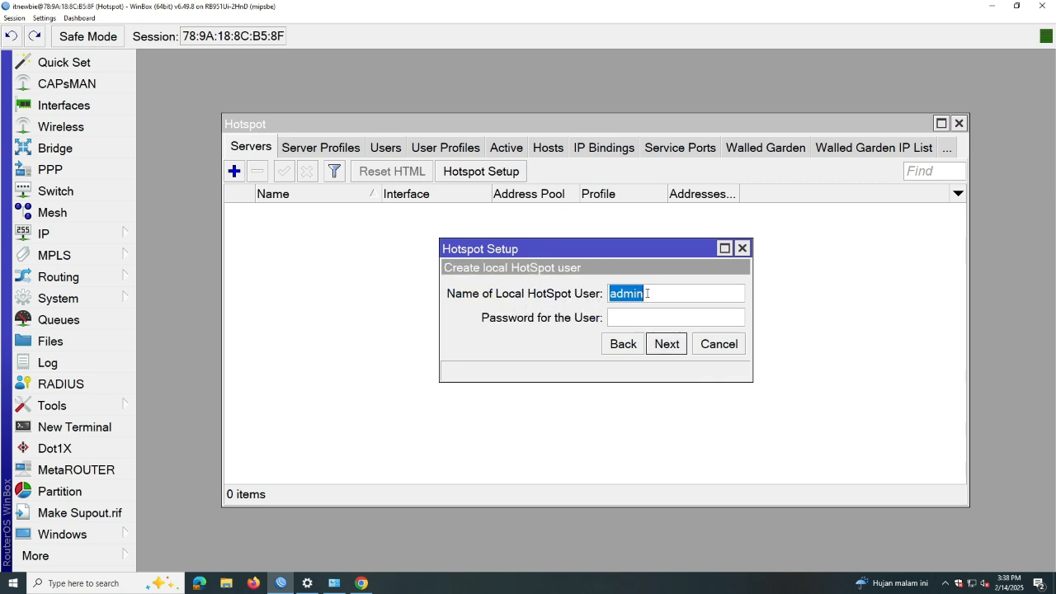
{"action": "left_click", "coordinate": [645, 318]}
{"action": "type", "text": "12345"}
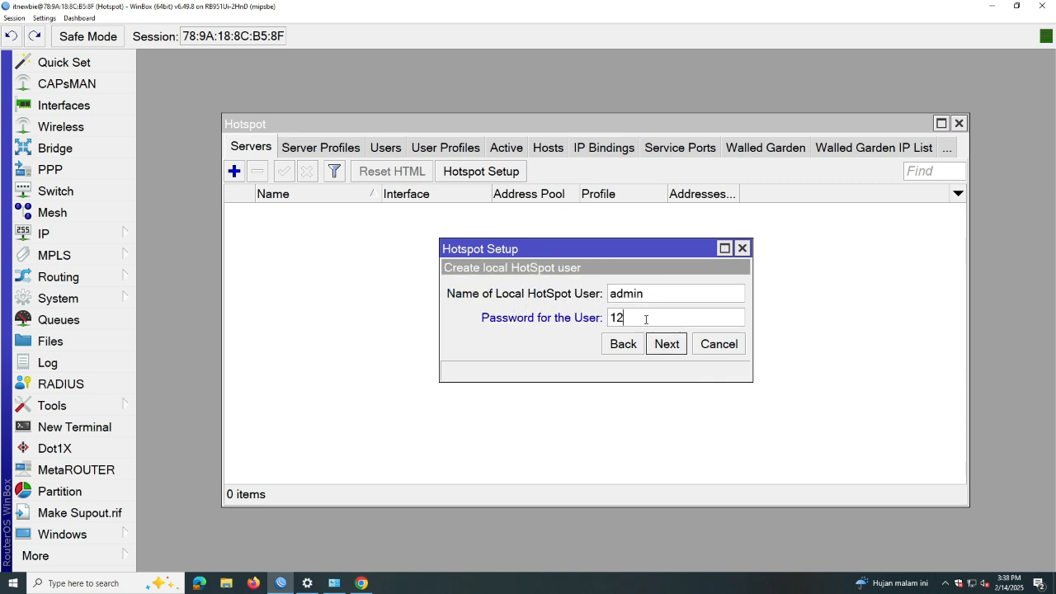
{"action": "left_click", "coordinate": [667, 344]}
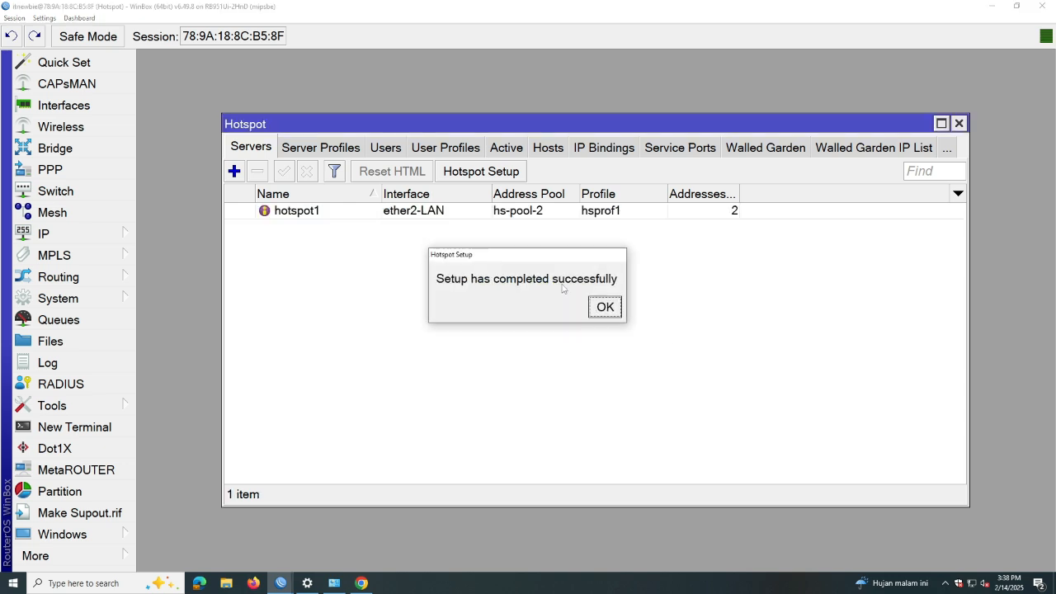
{"action": "left_click", "coordinate": [605, 309]}
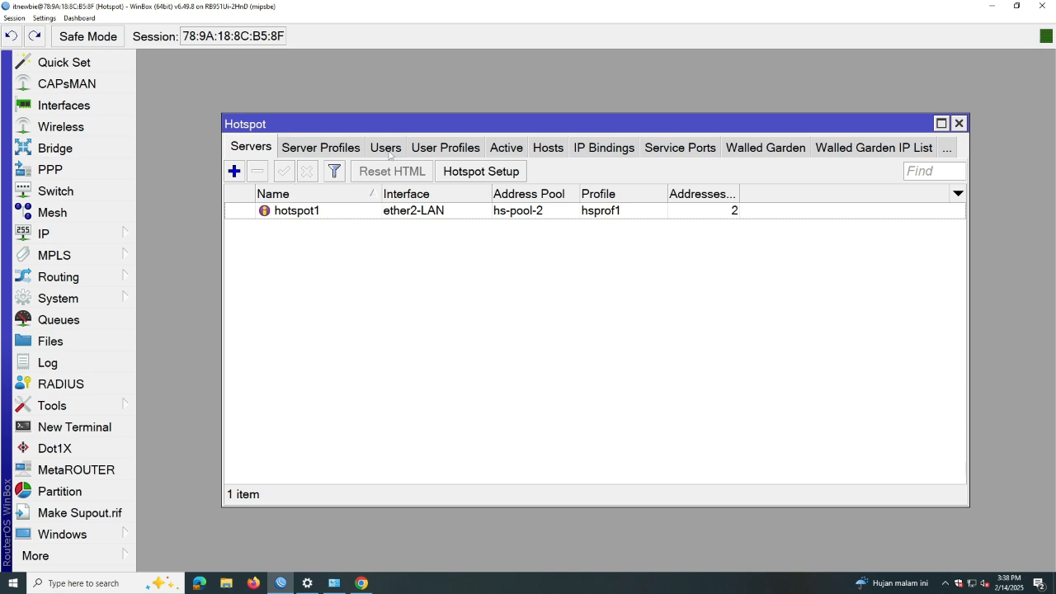
{"action": "left_click", "coordinate": [992, 9]}
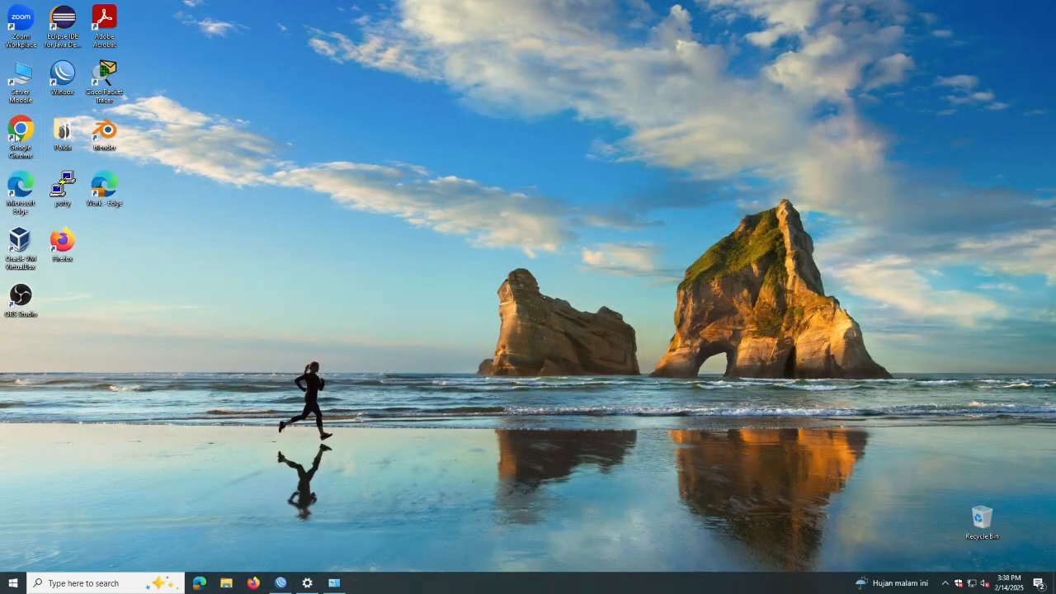
{"action": "left_click", "coordinate": [362, 582]}
{"action": "left_click", "coordinate": [114, 34]}
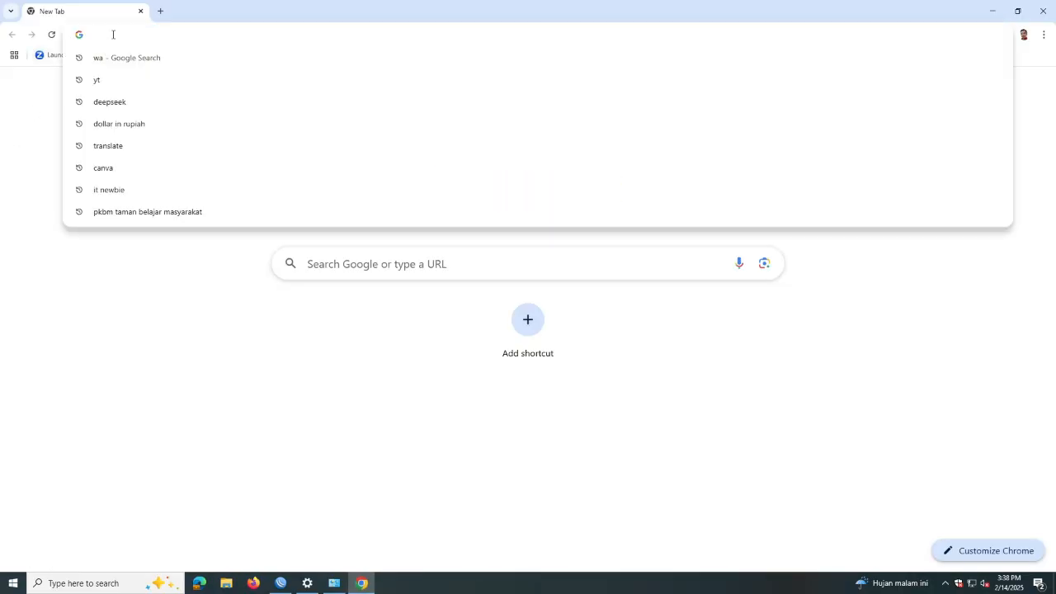
{"action": "type", "text": "google.c"}
{"action": "key", "text": "Return"}
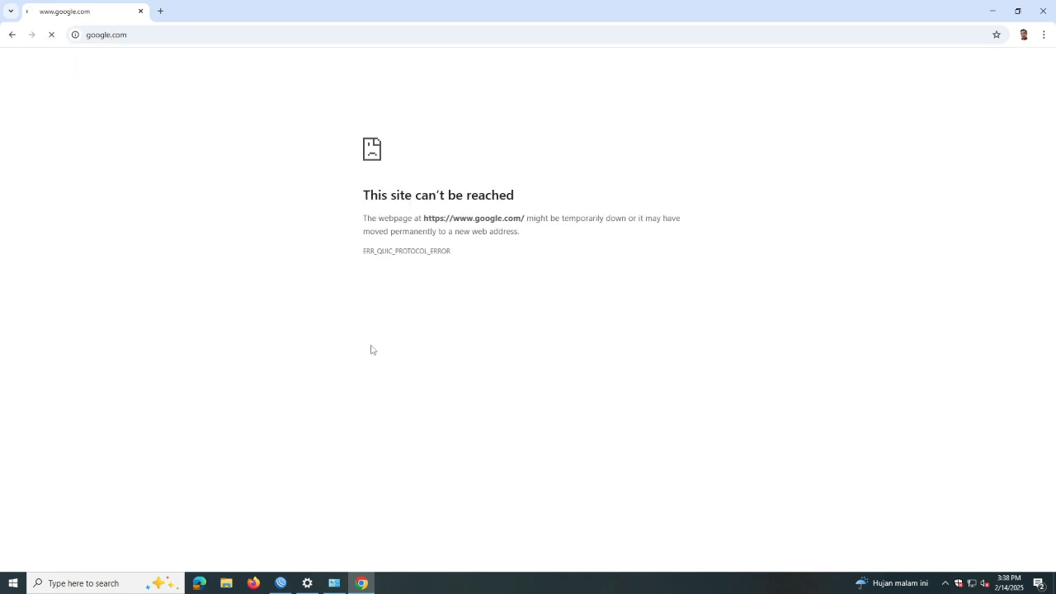
{"action": "left_click", "coordinate": [1043, 10]}
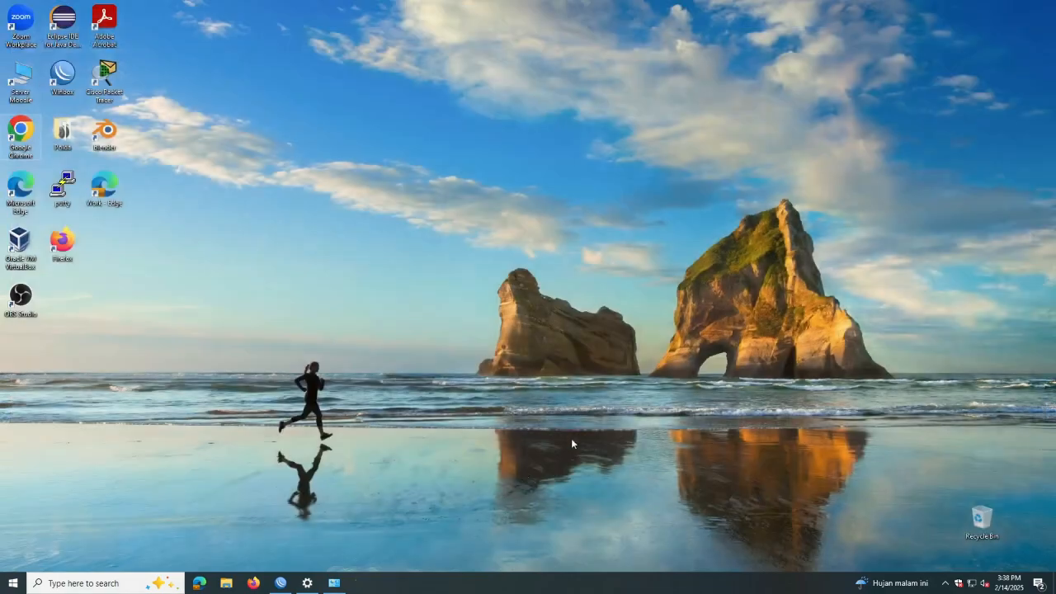
Launch Firefox and go to google.com, which redirects to the hotspot login page
{"action": "double_click", "coordinate": [66, 246]}
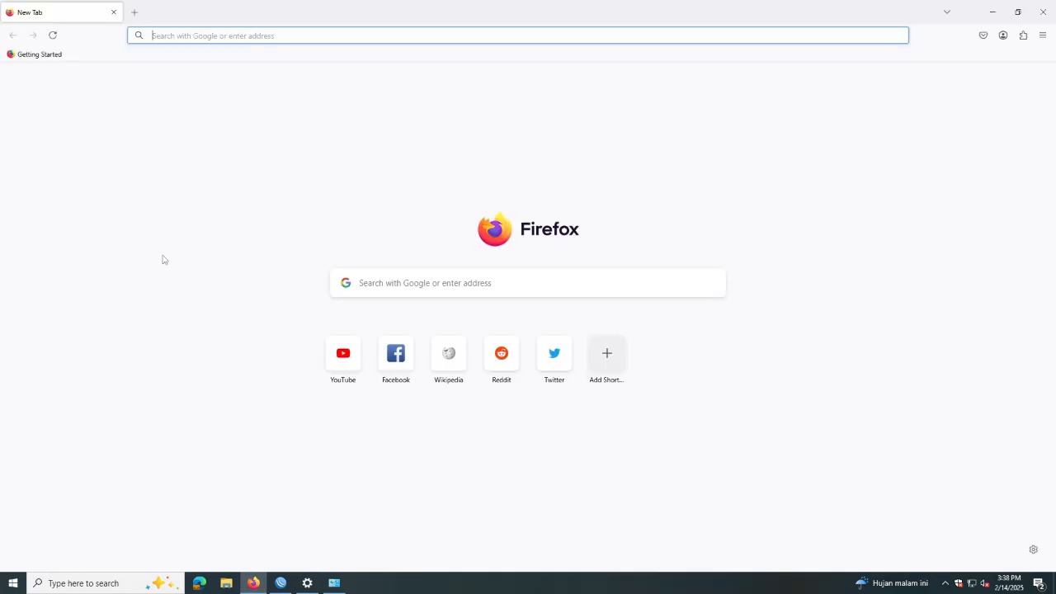
{"action": "left_click", "coordinate": [200, 36]}
{"action": "type", "text": "google.com"}
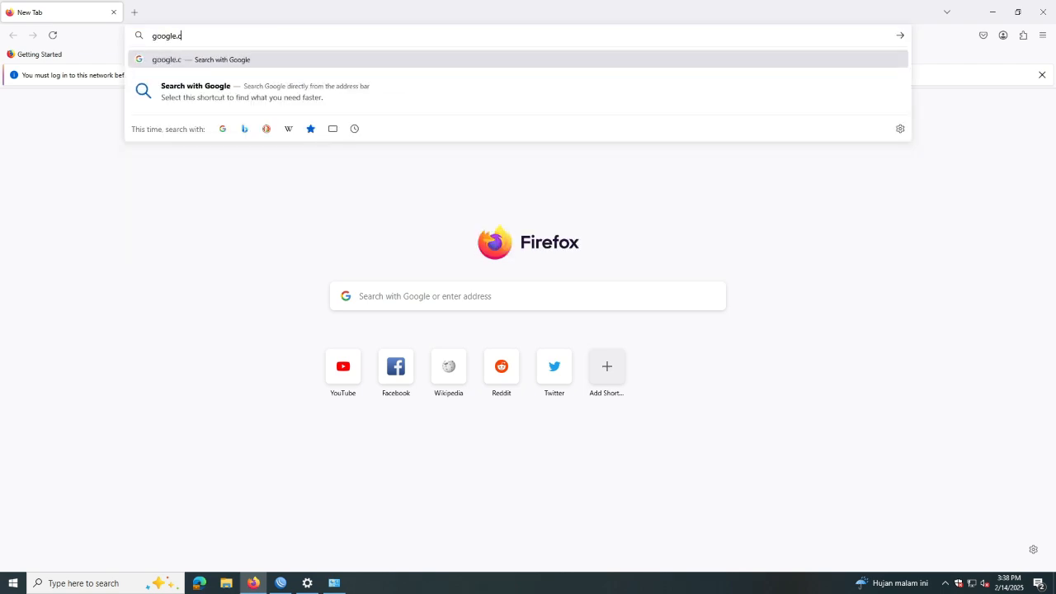
{"action": "key", "text": "Return"}
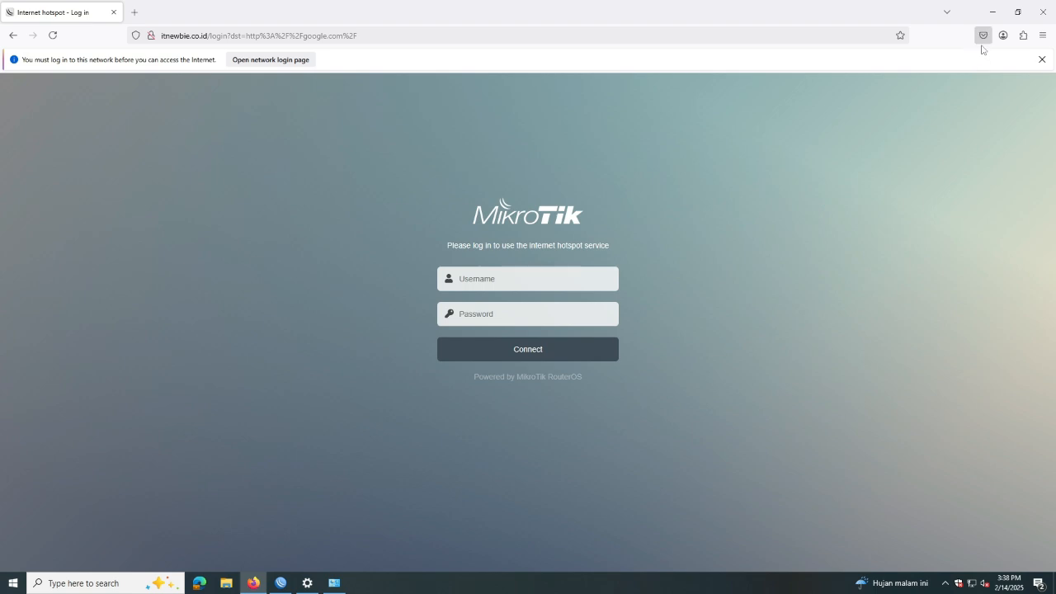
{"action": "left_click", "coordinate": [1042, 60]}
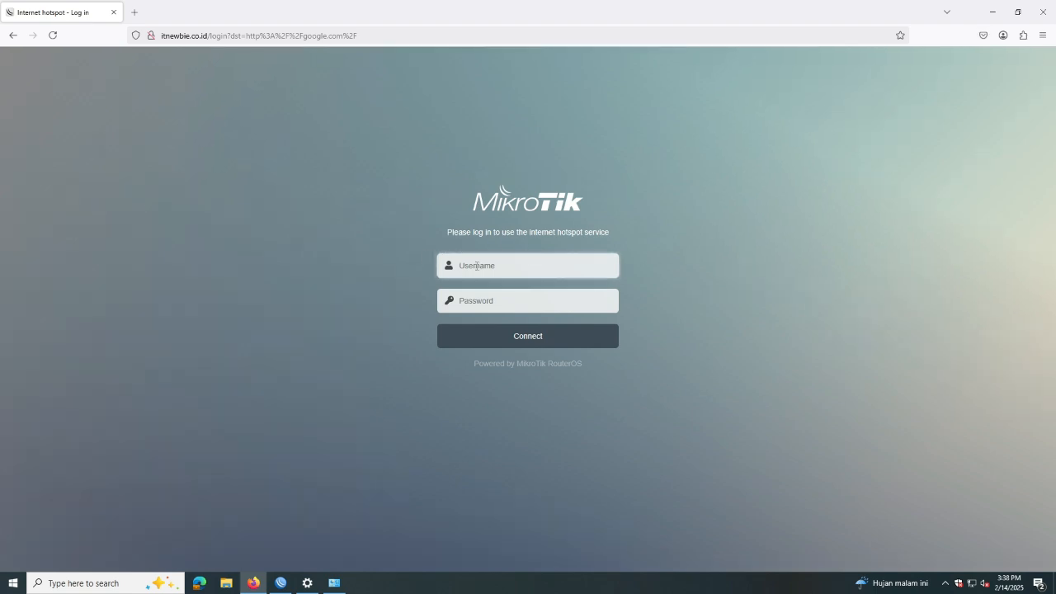
Log in on the hotspot page with the user's username and password, then minimize Firefox
{"action": "type", "text": "admin"}
{"action": "key", "text": "Tab"}
{"action": "type", "text": "ad"}
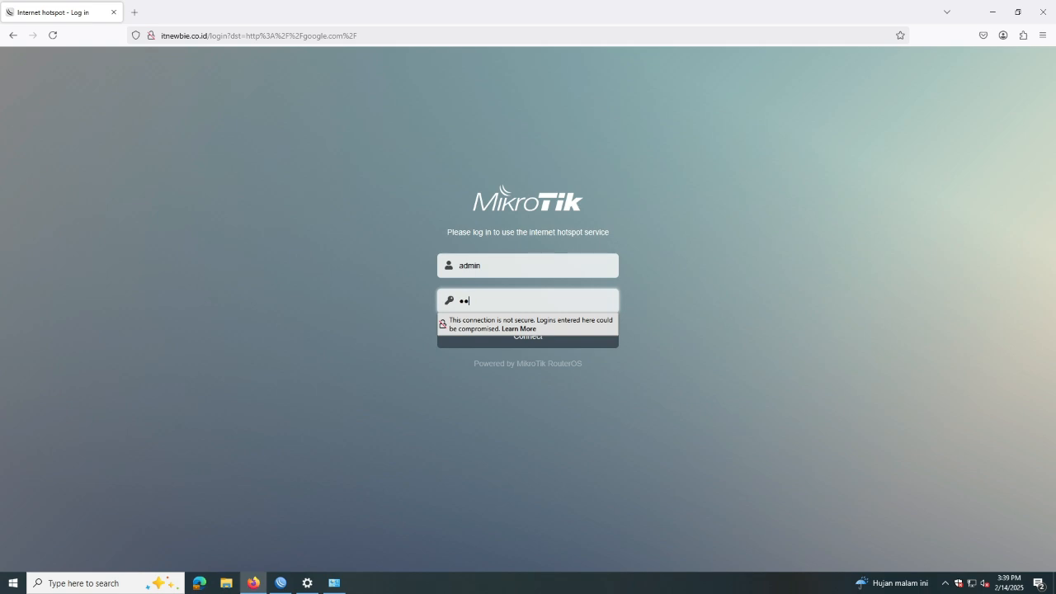
{"action": "type", "text": "min"}
{"action": "left_click", "coordinate": [527, 338]}
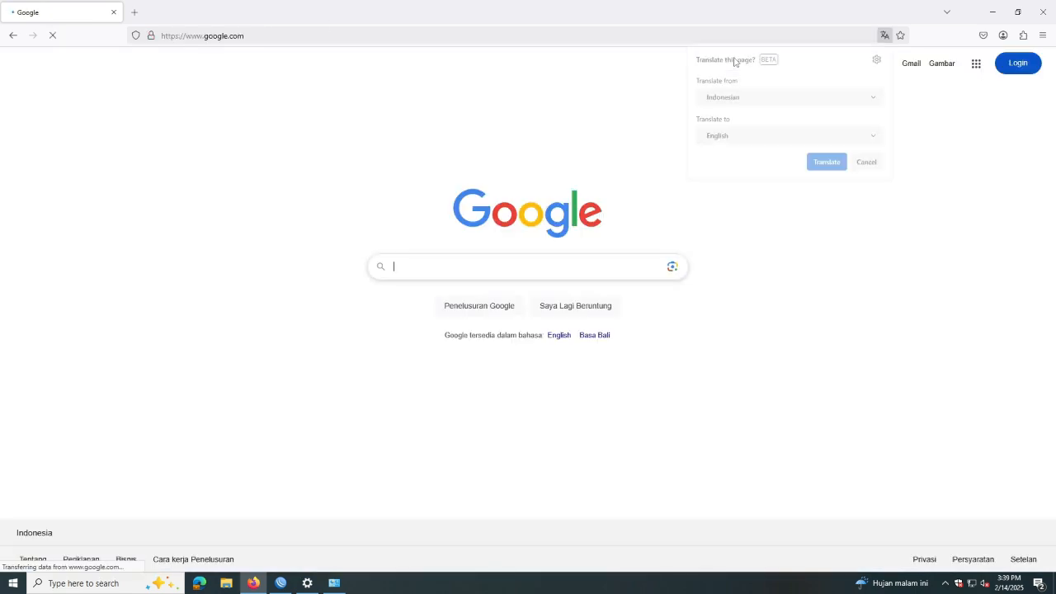
{"action": "left_click", "coordinate": [993, 12]}
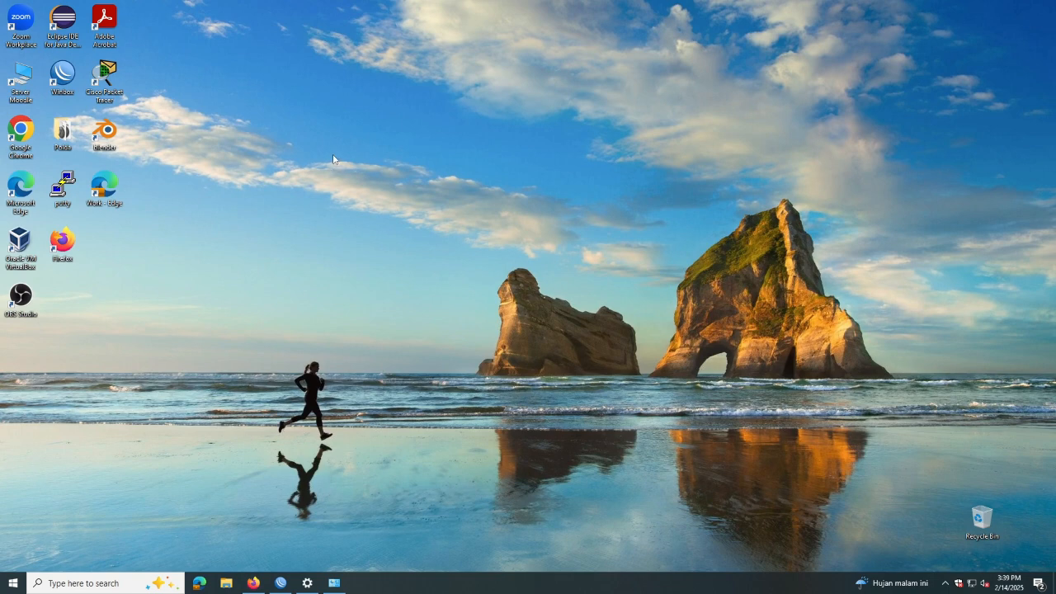